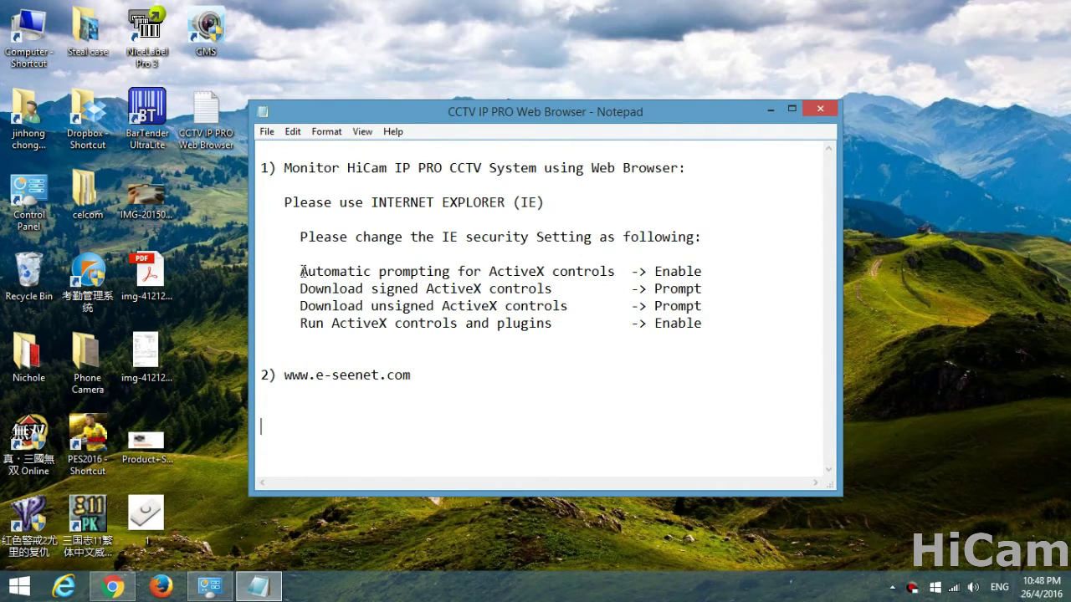
# - Review the ActiveX setting lines in the notes, then open Control Panel's Network and Internet settings
pyautogui.moveTo(300, 271); pyautogui.dragTo(707, 326)
pyautogui.click(726, 322)
pyautogui.click(37, 212)
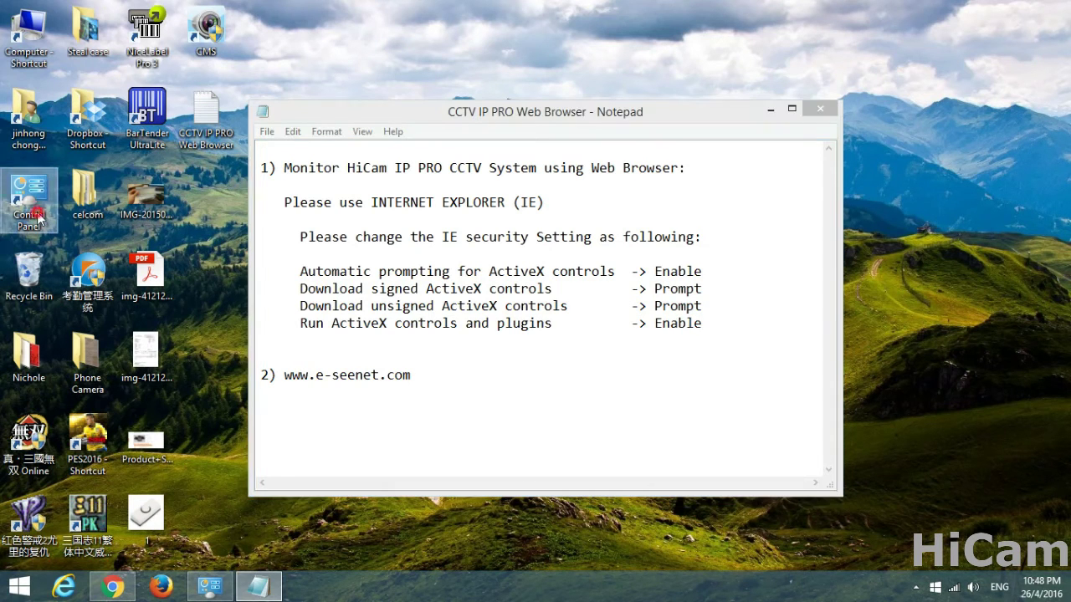
pyautogui.doubleClick(37, 212)
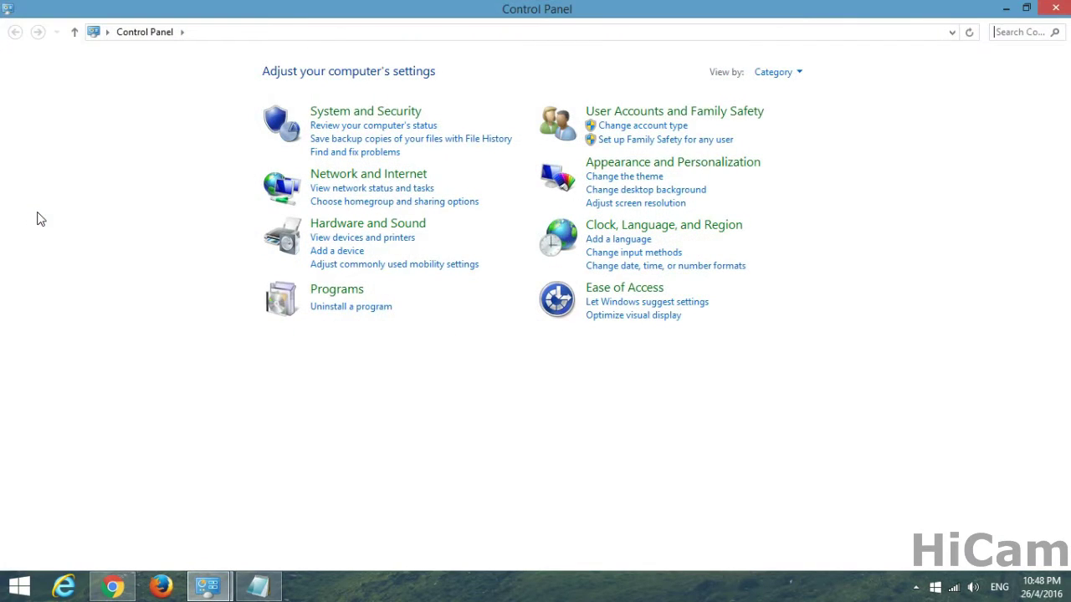
pyautogui.click(425, 178)
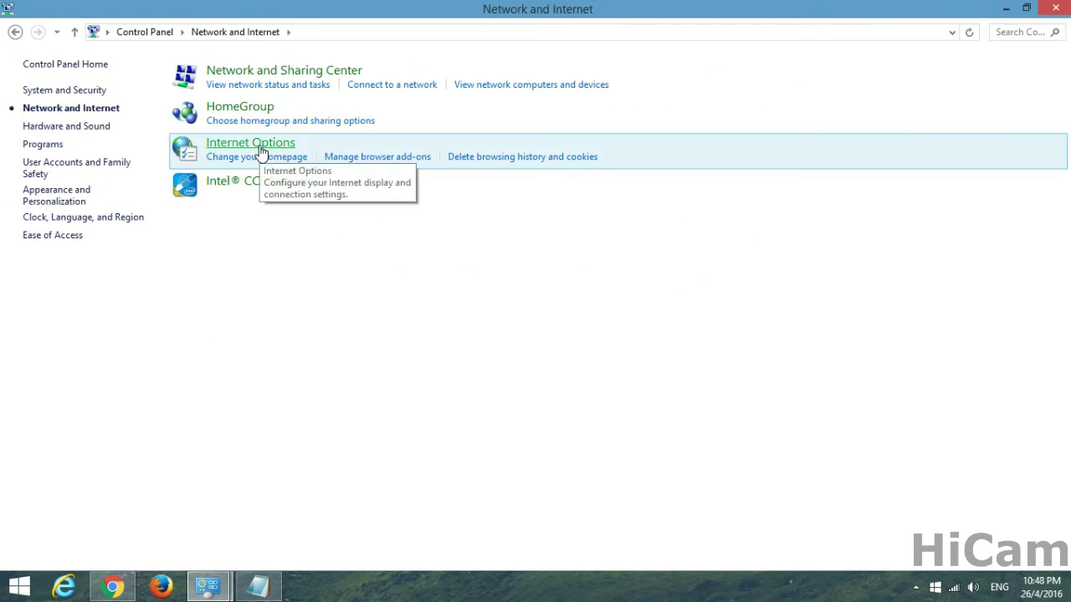
# - Open Internet Options and bring up the Internet zone's Custom level security settings
pyautogui.click(259, 149)
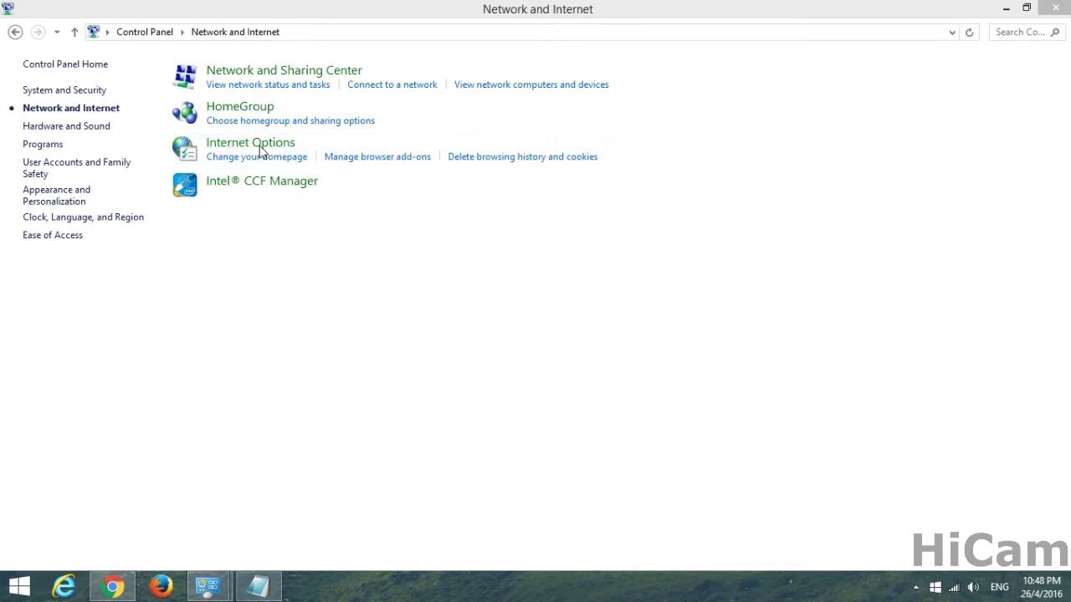
pyautogui.moveTo(261, 77); pyautogui.dragTo(547, 76)
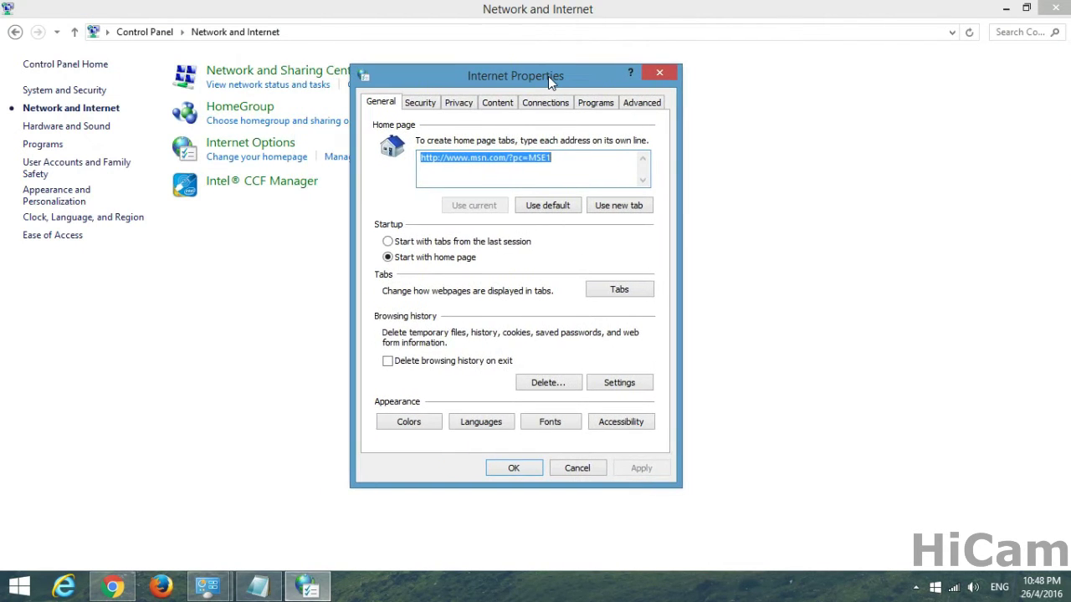
pyautogui.click(426, 106)
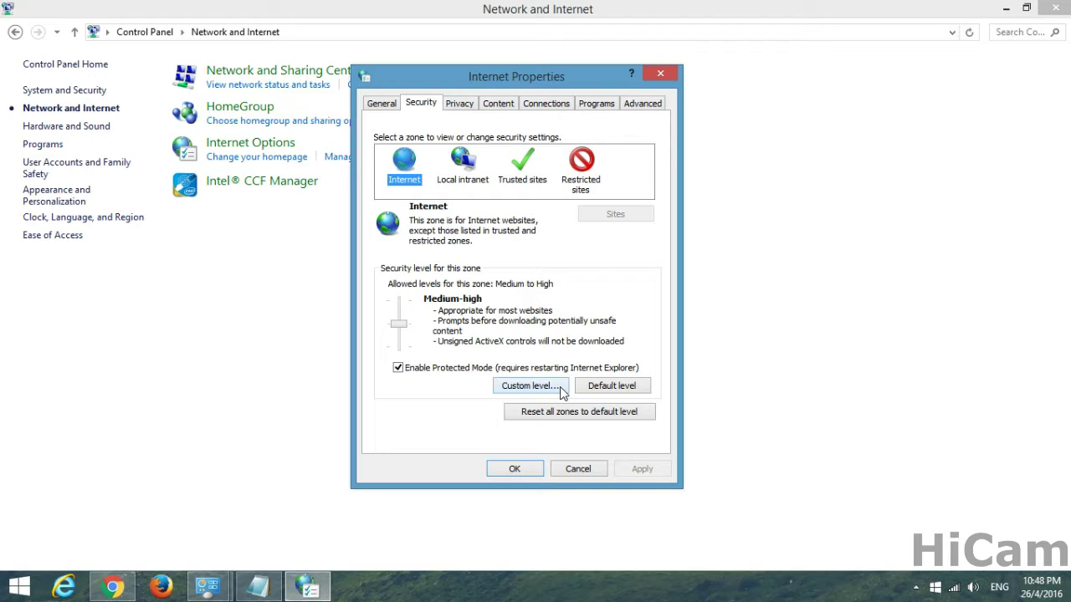
pyautogui.click(530, 386)
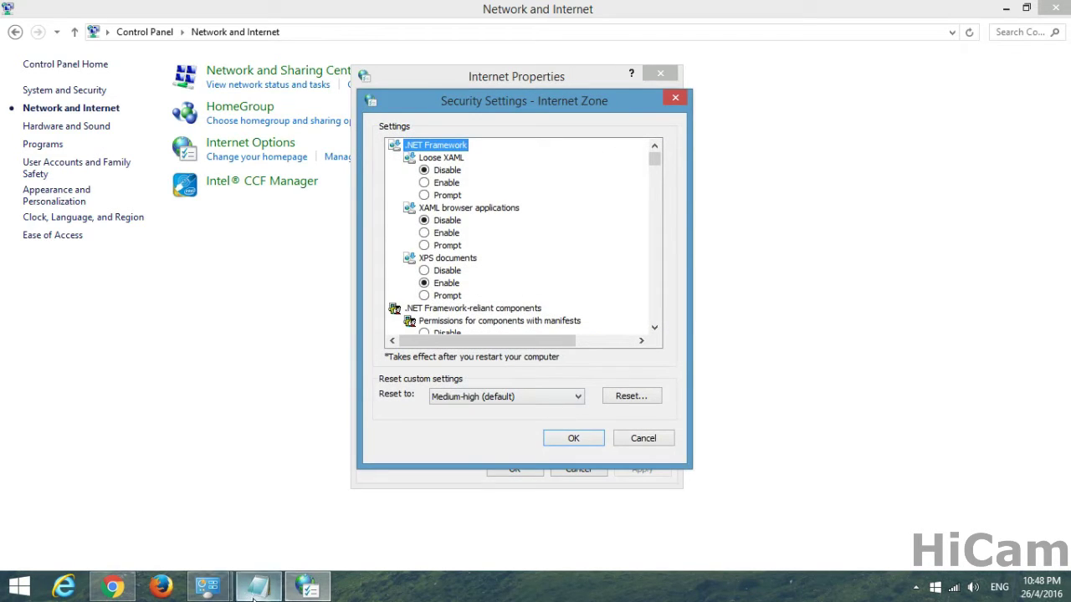
# - Set 'Automatic prompting for ActiveX controls' to Enable in the Internet zone settings
pyautogui.moveTo(480, 95); pyautogui.dragTo(745, 102)
pyautogui.moveTo(918, 166); pyautogui.dragTo(920, 193)
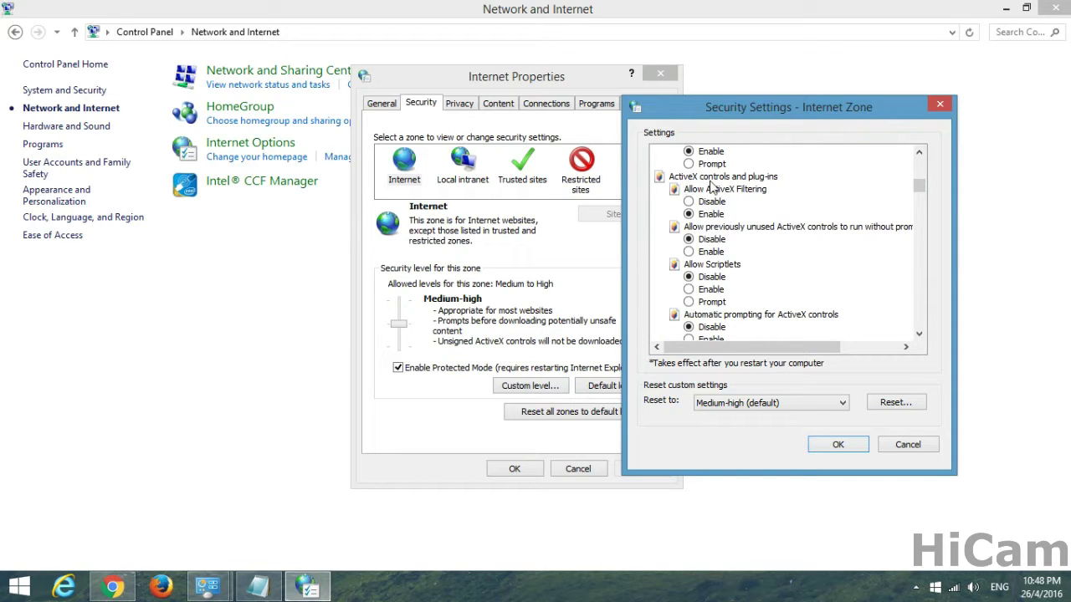
pyautogui.click(258, 587)
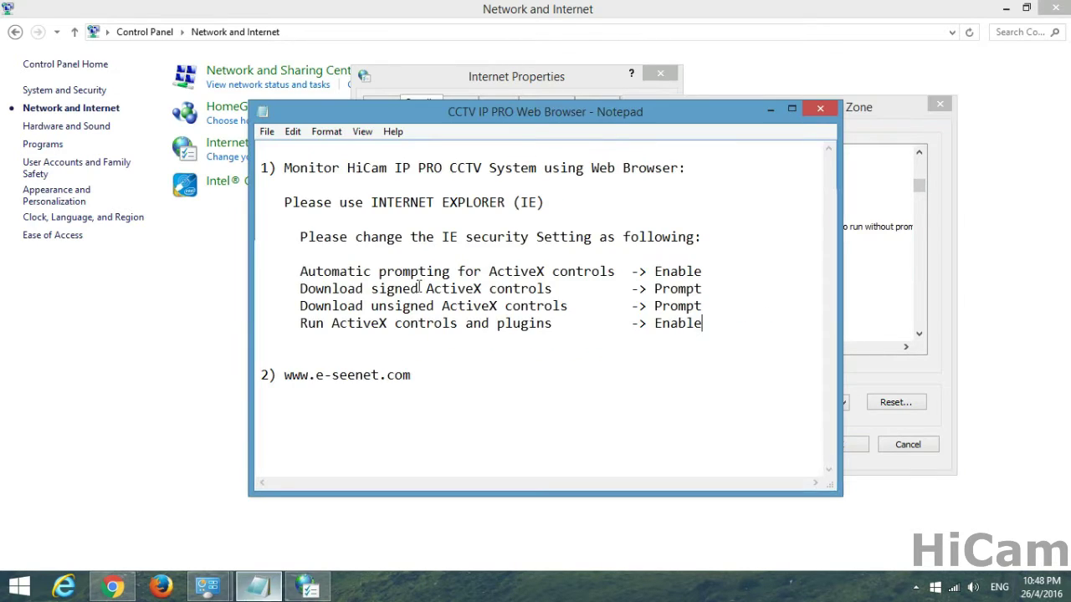
pyautogui.moveTo(512, 121); pyautogui.dragTo(295, 115)
pyautogui.moveTo(695, 116); pyautogui.dragTo(706, 113)
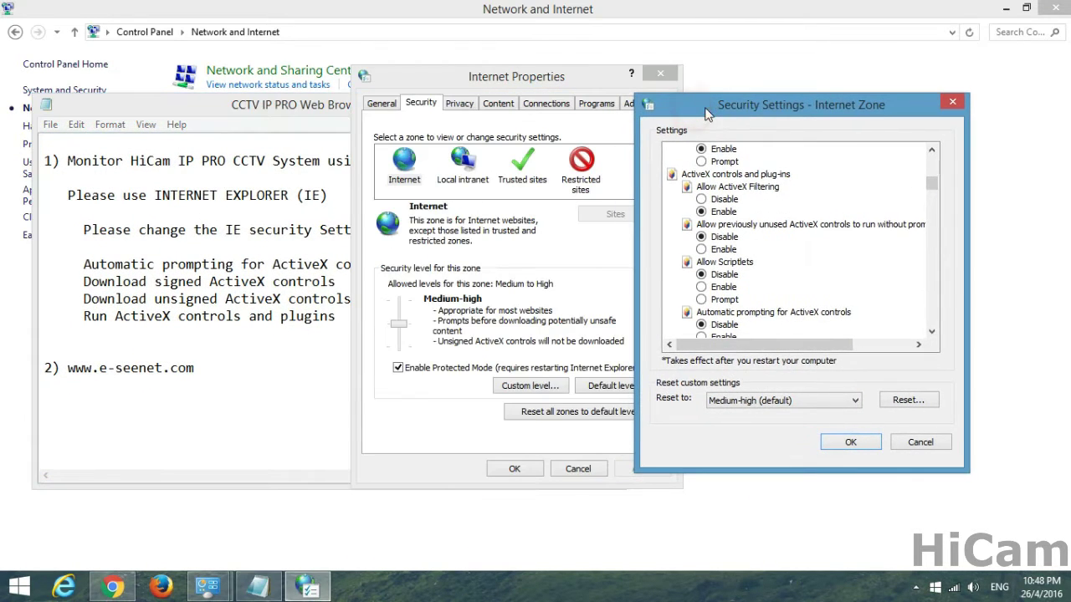
pyautogui.click(306, 132)
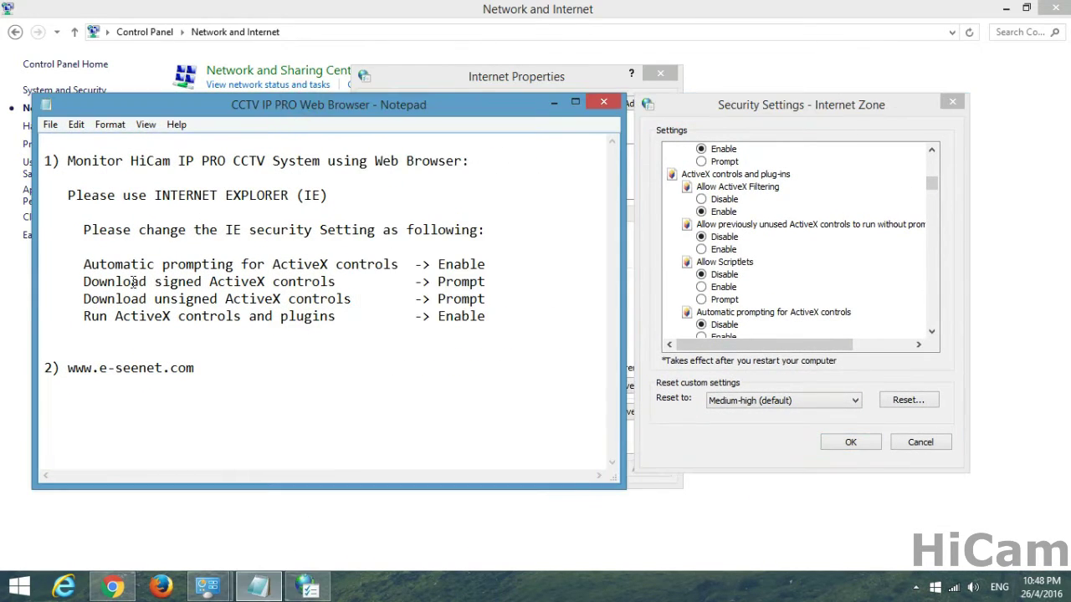
pyautogui.moveTo(83, 265); pyautogui.dragTo(508, 265)
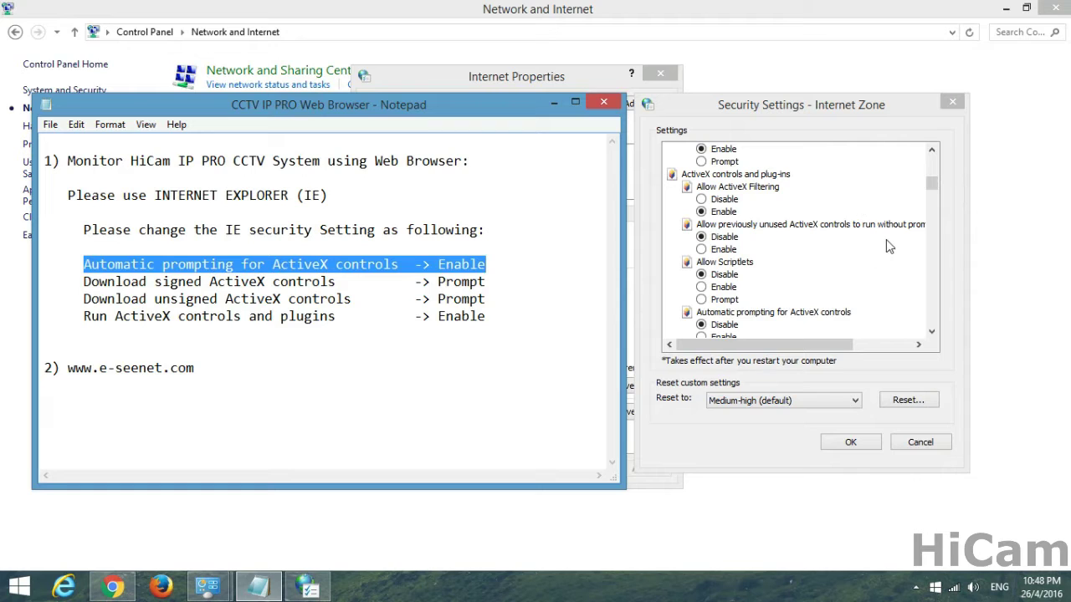
pyautogui.moveTo(931, 183); pyautogui.dragTo(934, 197)
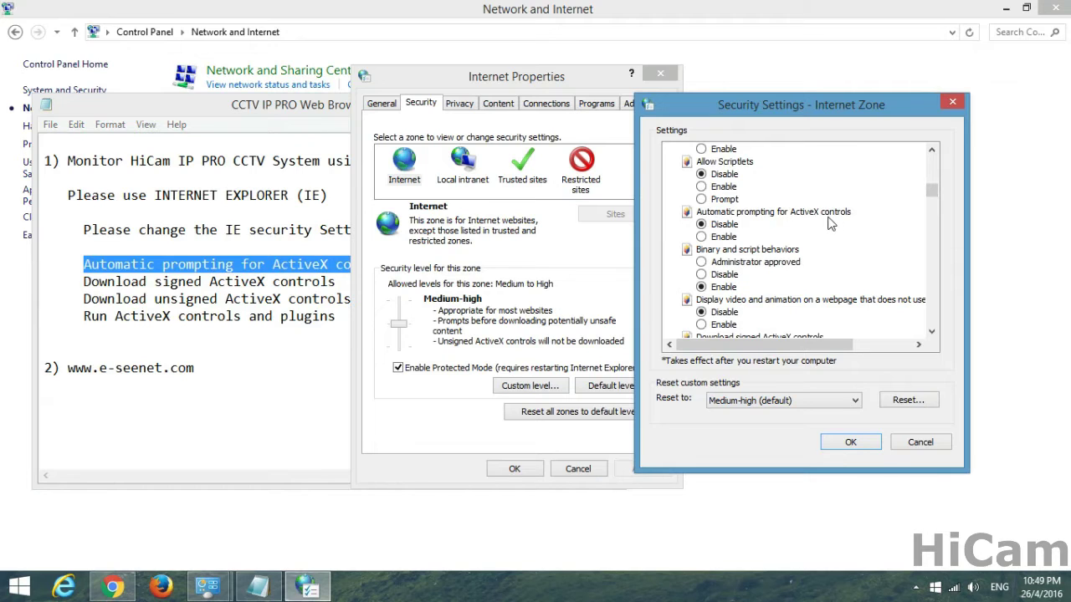
pyautogui.click(704, 239)
# - Keep 'Download signed ActiveX controls' set to Prompt
pyautogui.click(281, 107)
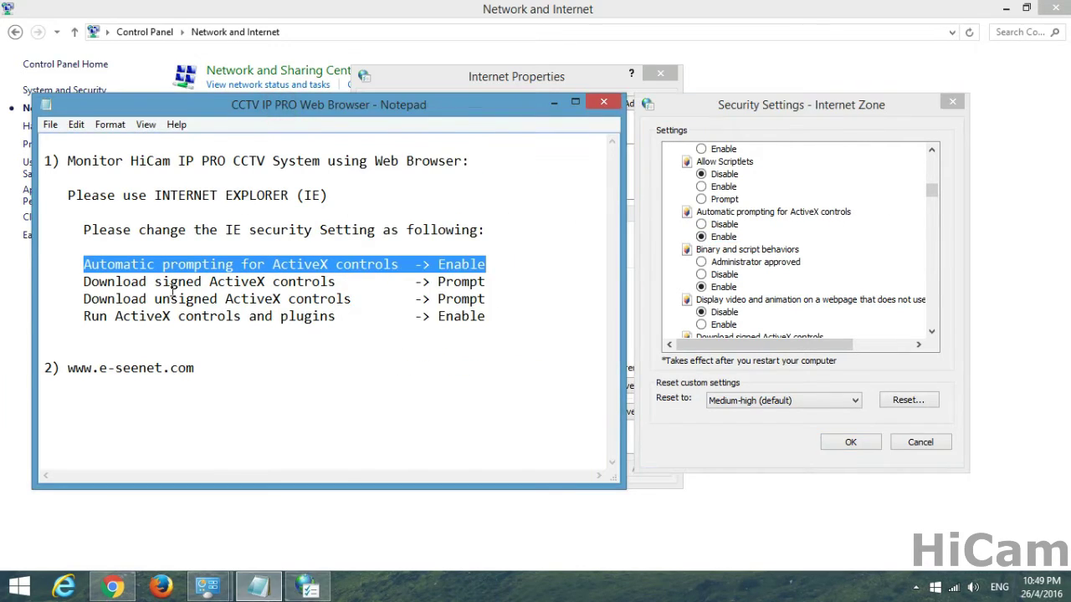
pyautogui.moveTo(83, 282); pyautogui.dragTo(490, 282)
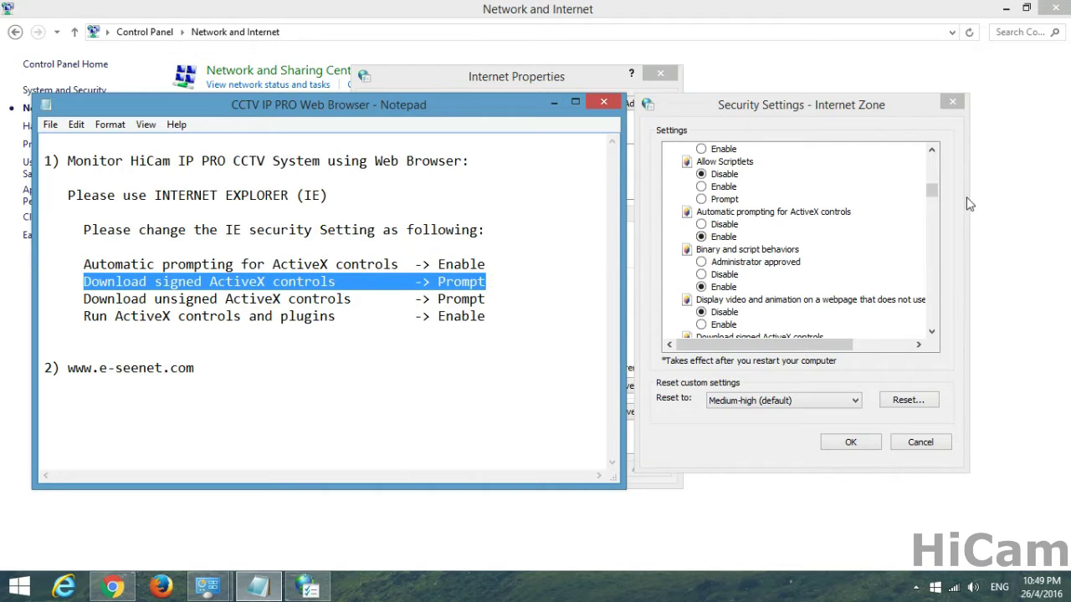
pyautogui.moveTo(931, 191); pyautogui.dragTo(934, 205)
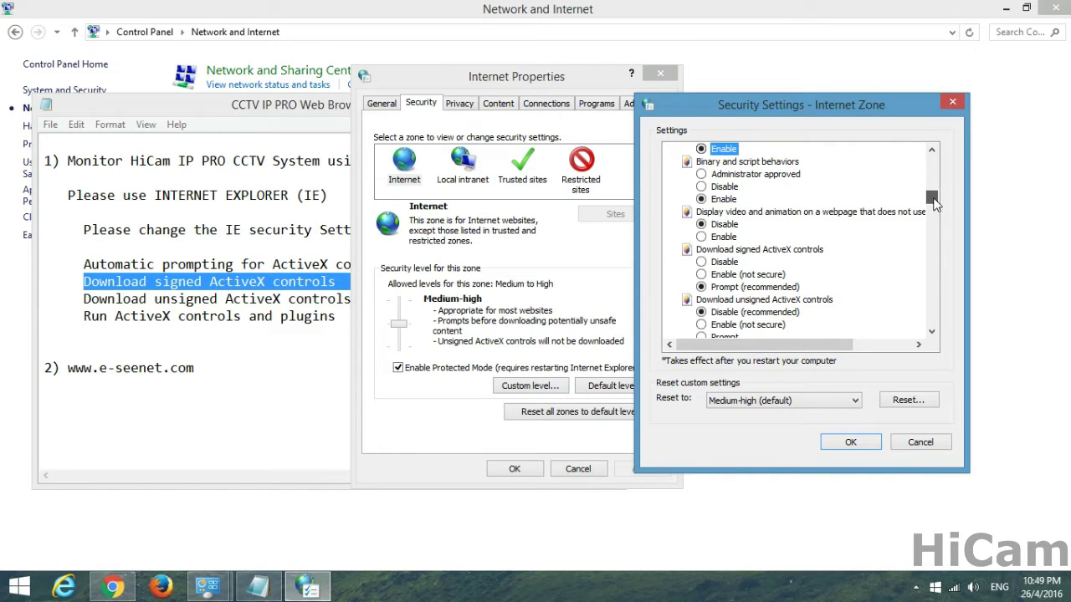
pyautogui.moveTo(934, 205); pyautogui.dragTo(934, 205)
pyautogui.click(319, 105)
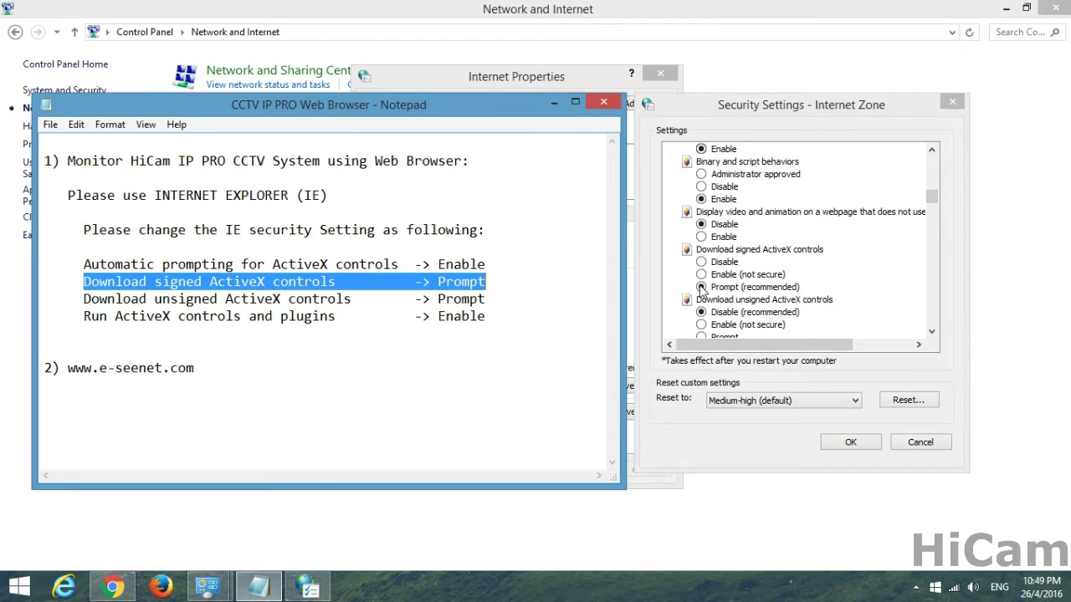
pyautogui.click(726, 289)
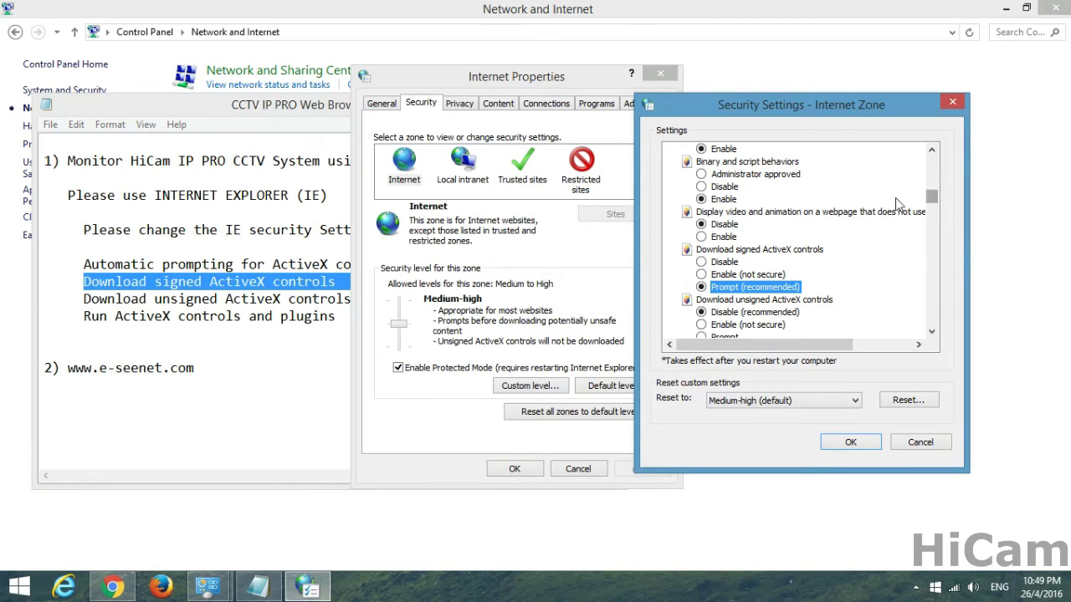
# - Set 'Download unsigned ActiveX controls' to Prompt
pyautogui.click(98, 298)
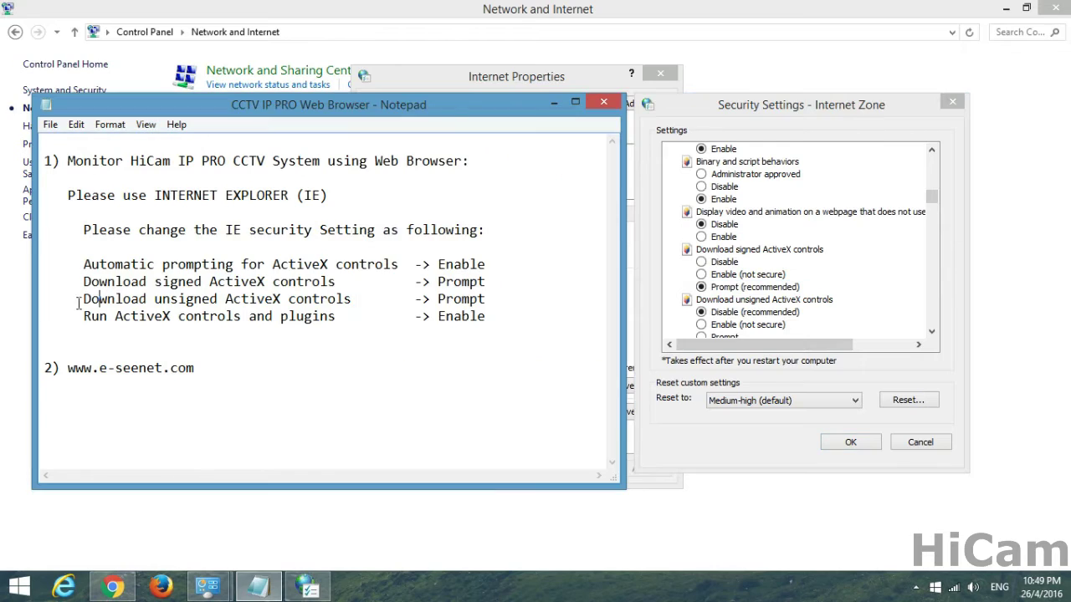
pyautogui.moveTo(83, 298); pyautogui.dragTo(486, 298)
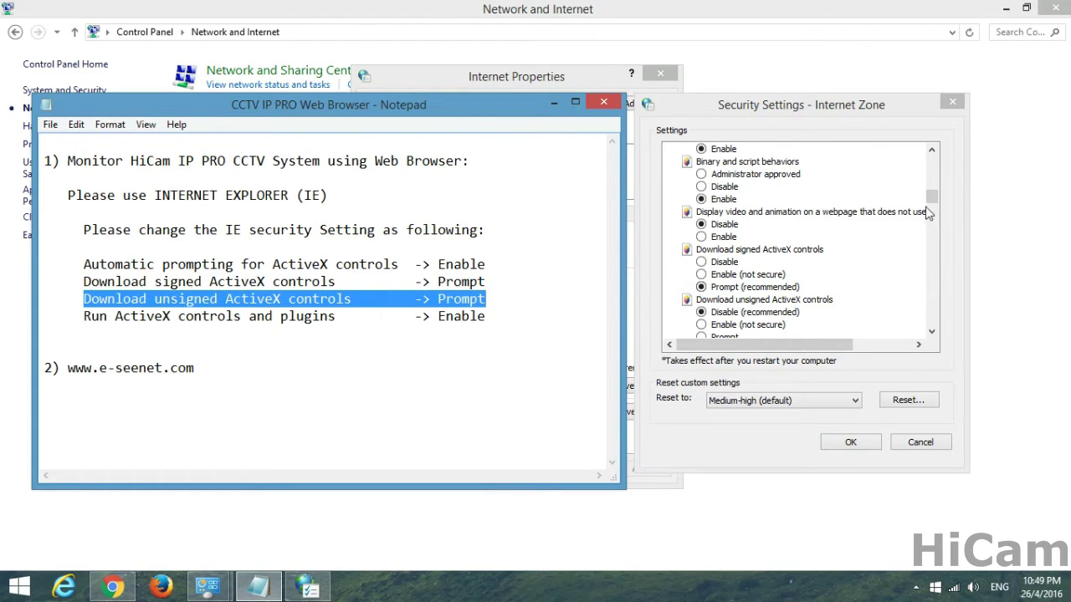
pyautogui.moveTo(932, 203); pyautogui.dragTo(932, 208)
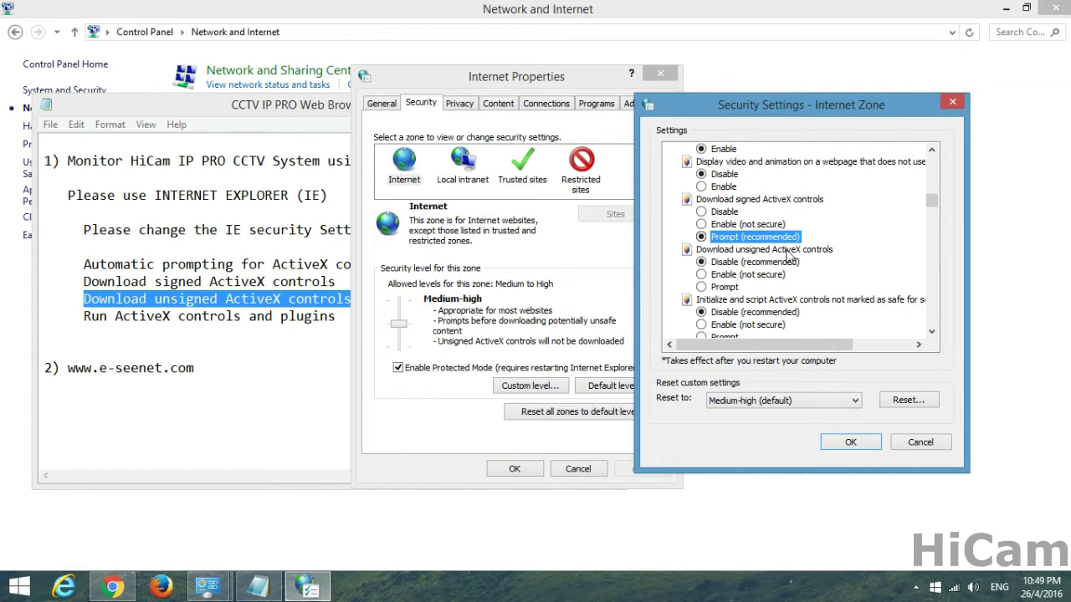
pyautogui.click(702, 287)
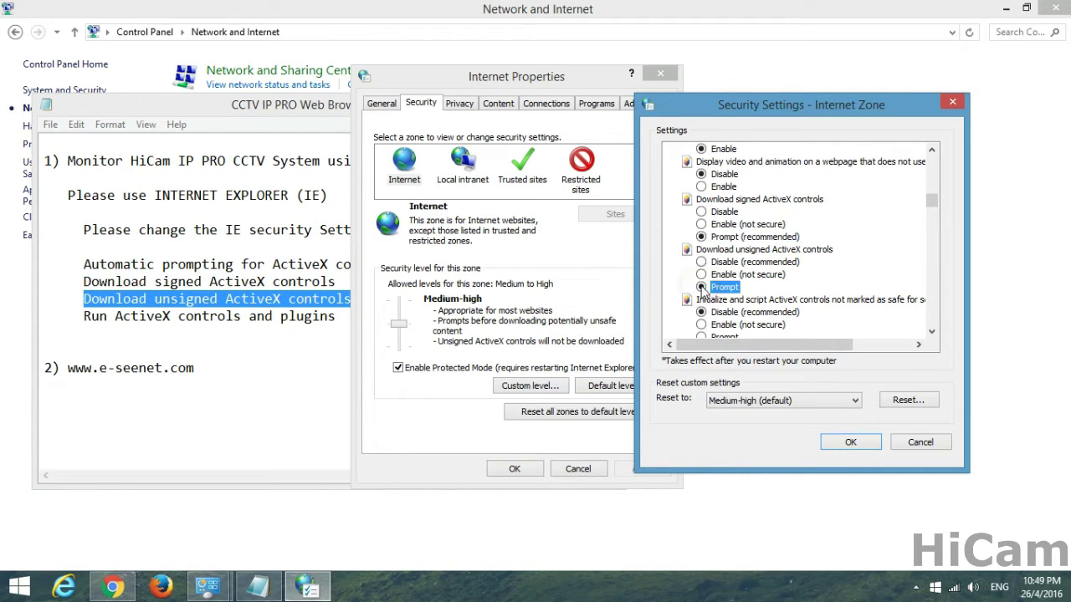
# - Set 'Run ActiveX controls and plug-ins' to Enable
pyautogui.click(315, 114)
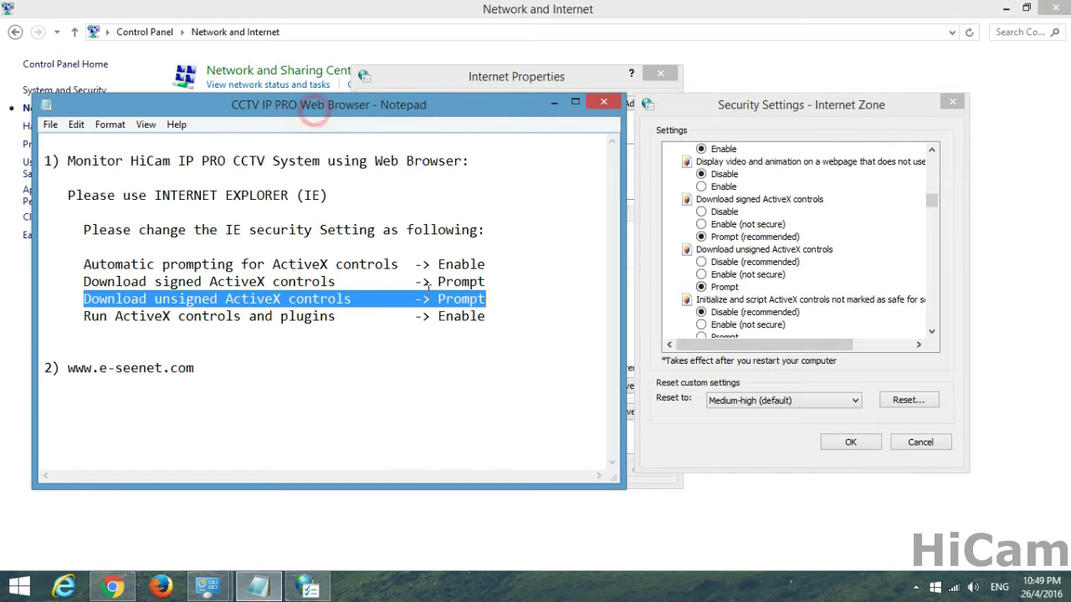
pyautogui.click(481, 298)
pyautogui.moveTo(82, 321); pyautogui.dragTo(494, 314)
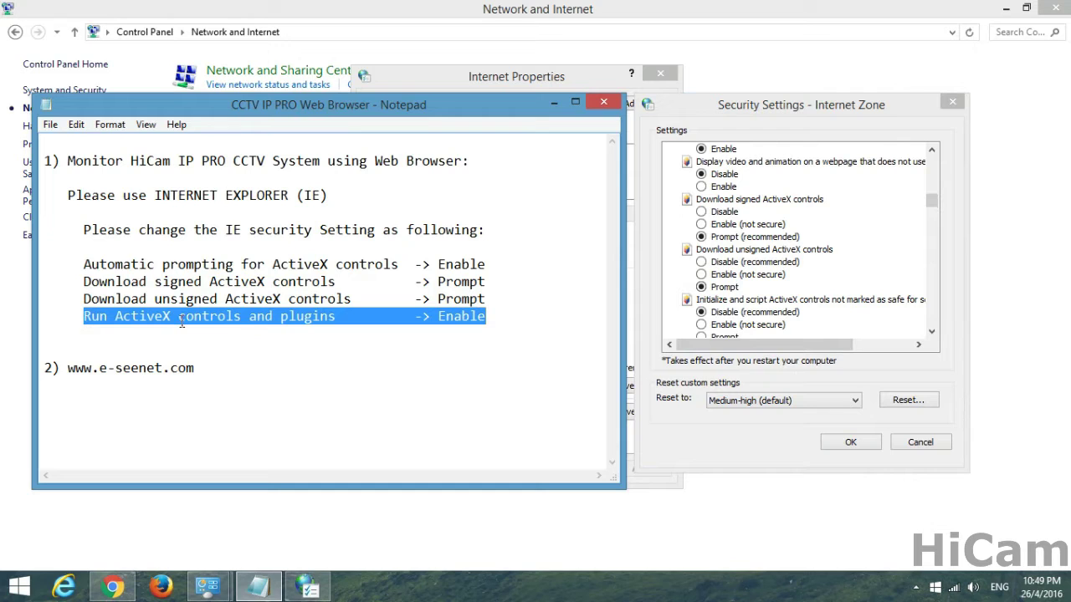
pyautogui.click(418, 335)
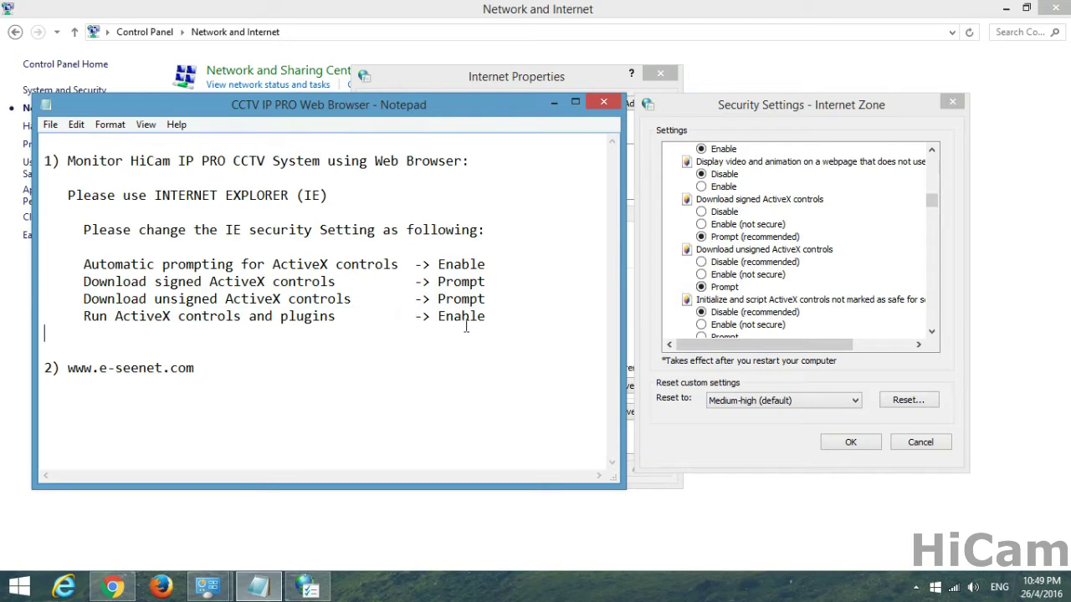
pyautogui.moveTo(930, 204); pyautogui.dragTo(932, 220)
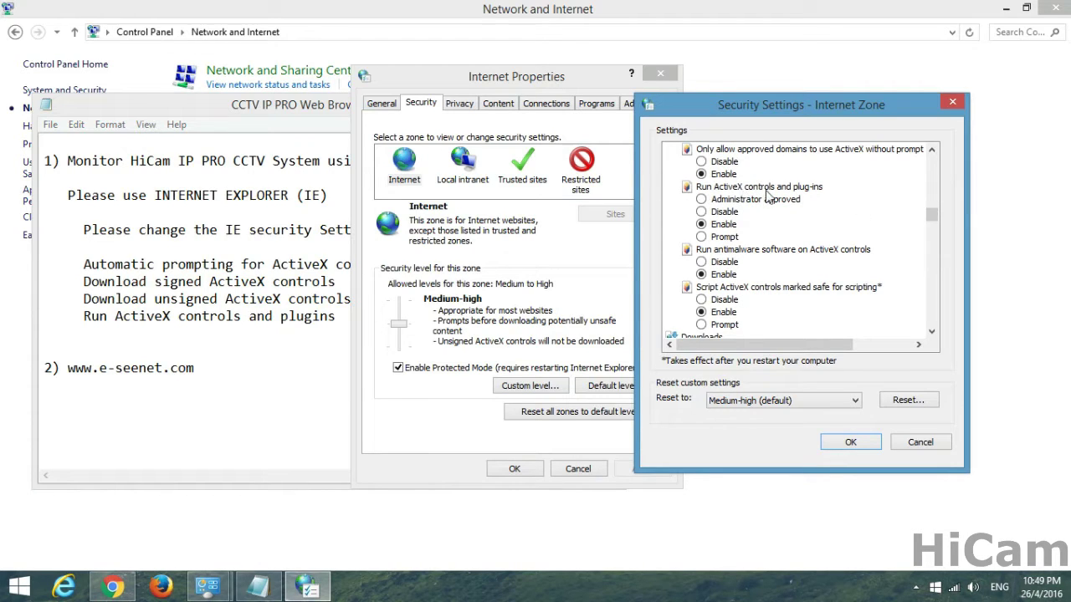
pyautogui.click(701, 225)
# - Confirm the Internet zone changes, then Apply and OK to close Internet Properties
pyautogui.click(866, 451)
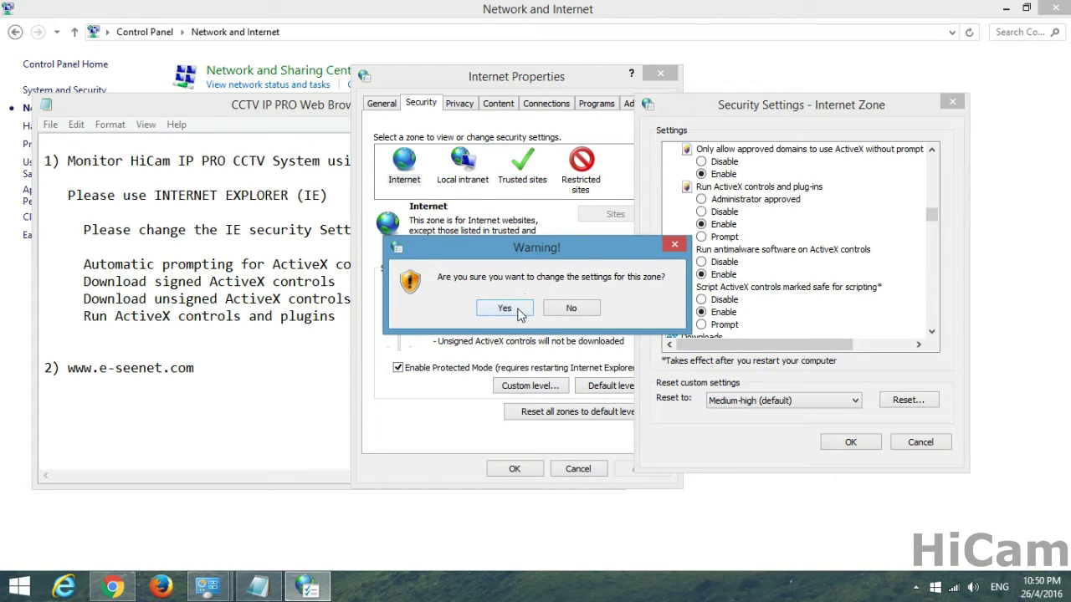
pyautogui.click(504, 309)
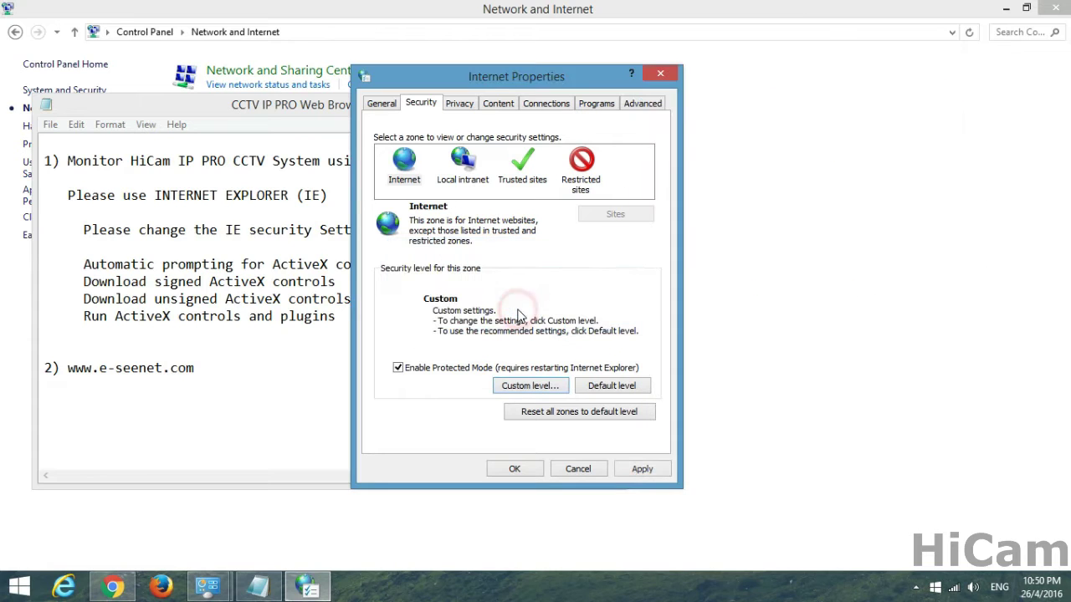
pyautogui.click(652, 470)
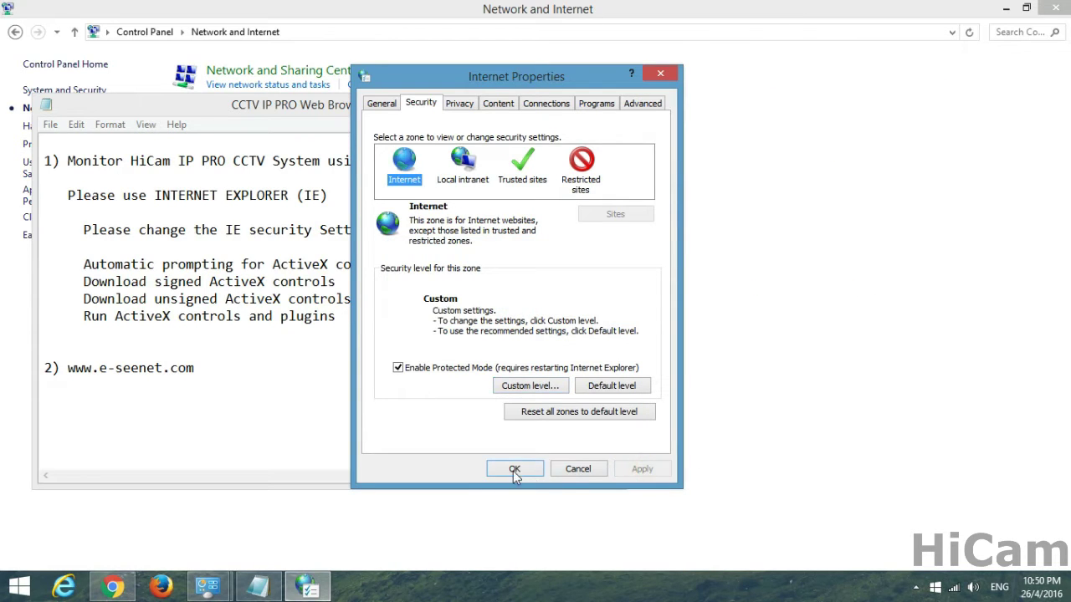
pyautogui.click(512, 470)
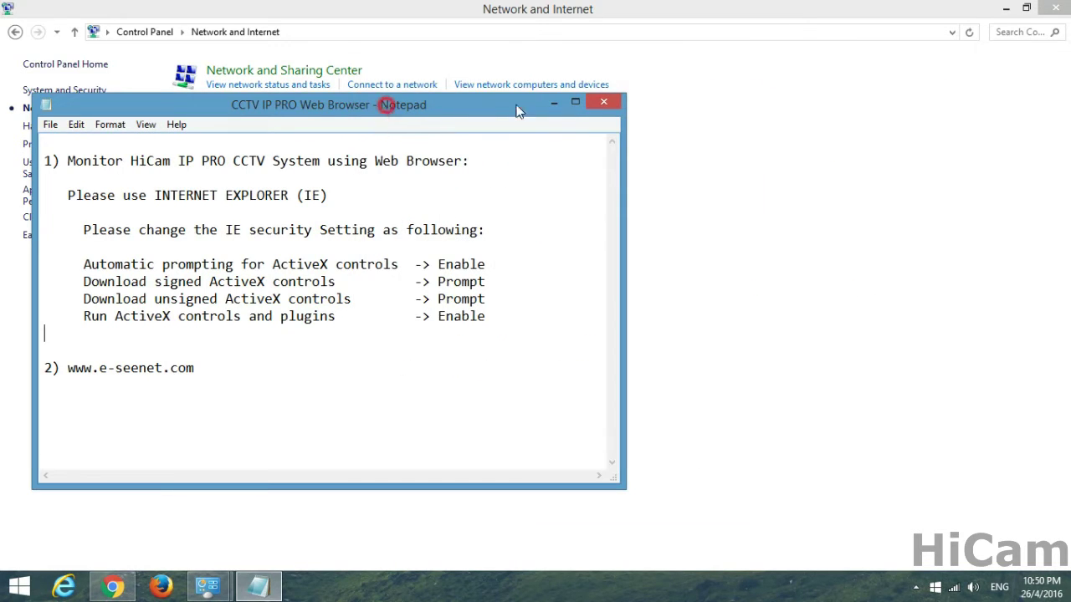
pyautogui.moveTo(408, 106); pyautogui.dragTo(645, 96)
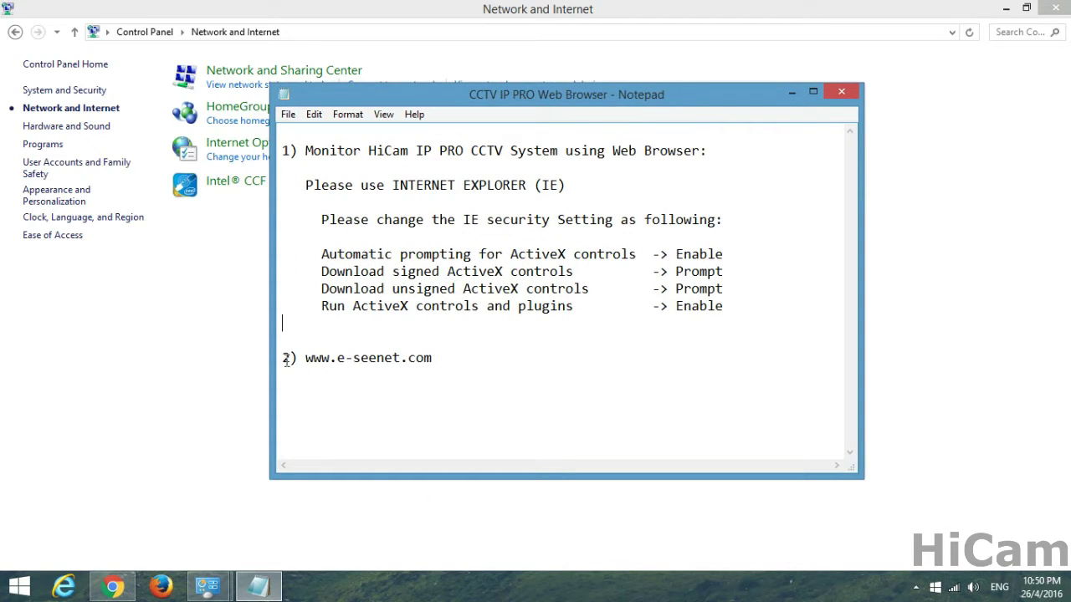
pyautogui.moveTo(307, 360); pyautogui.dragTo(444, 355)
pyautogui.rightClick(409, 358)
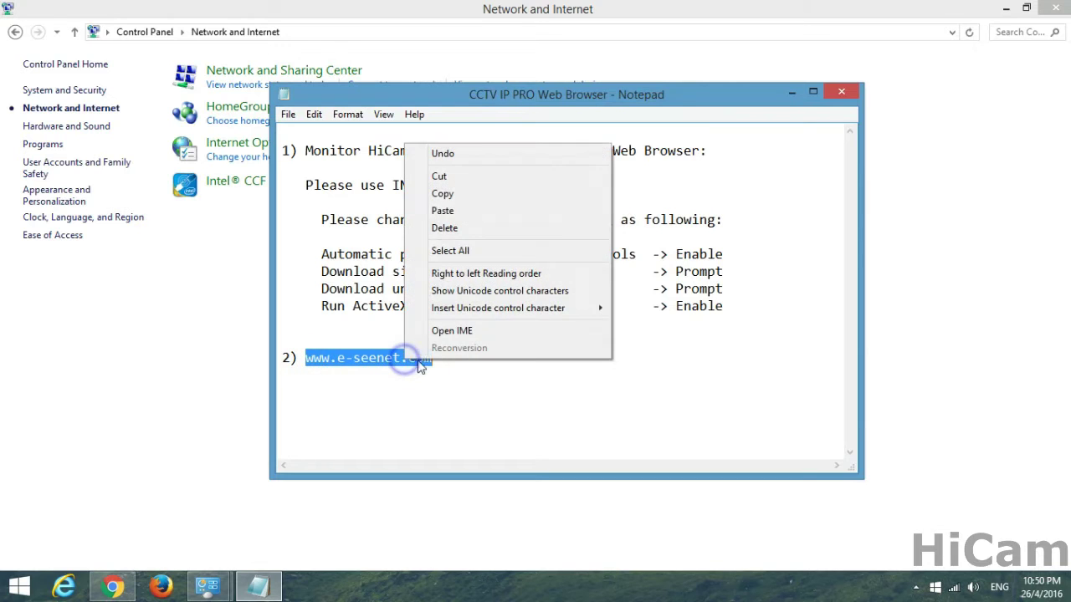
pyautogui.click(443, 194)
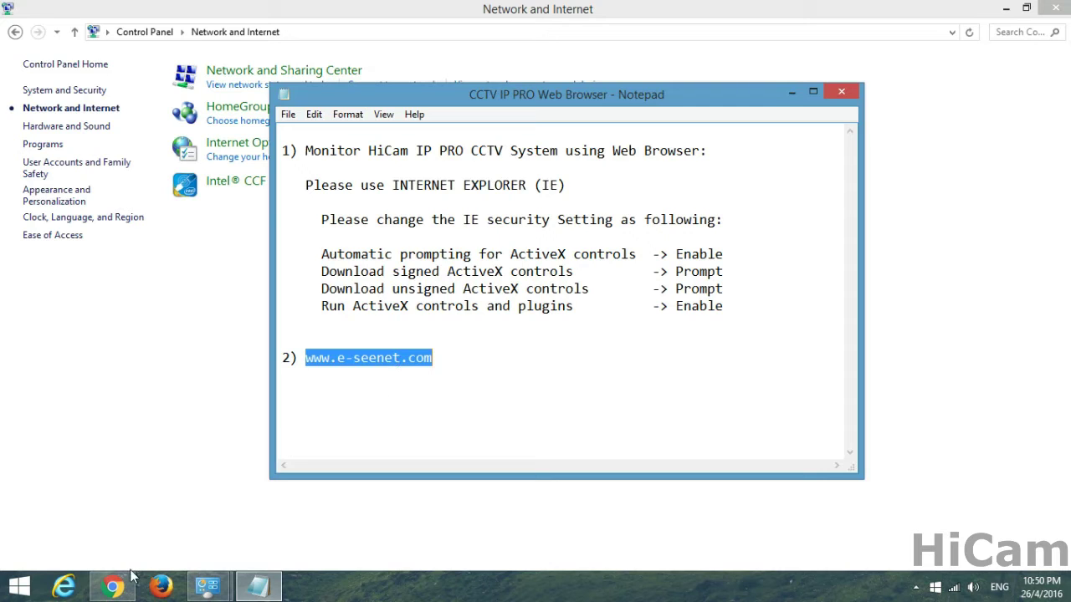
pyautogui.click(71, 589)
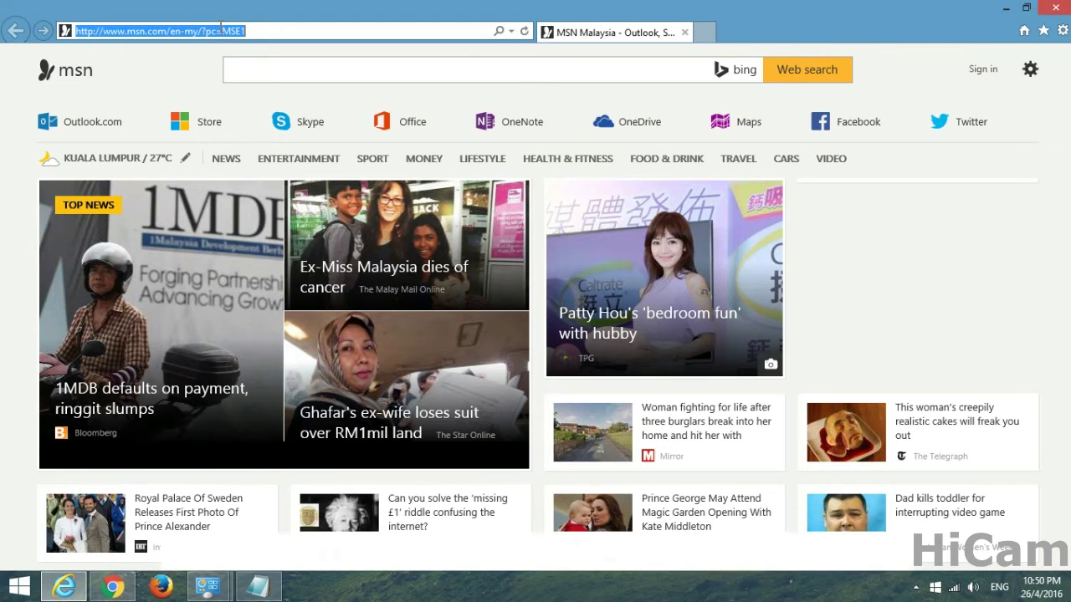
pyautogui.write('www.e-seenet.com')
pyautogui.press('Return')
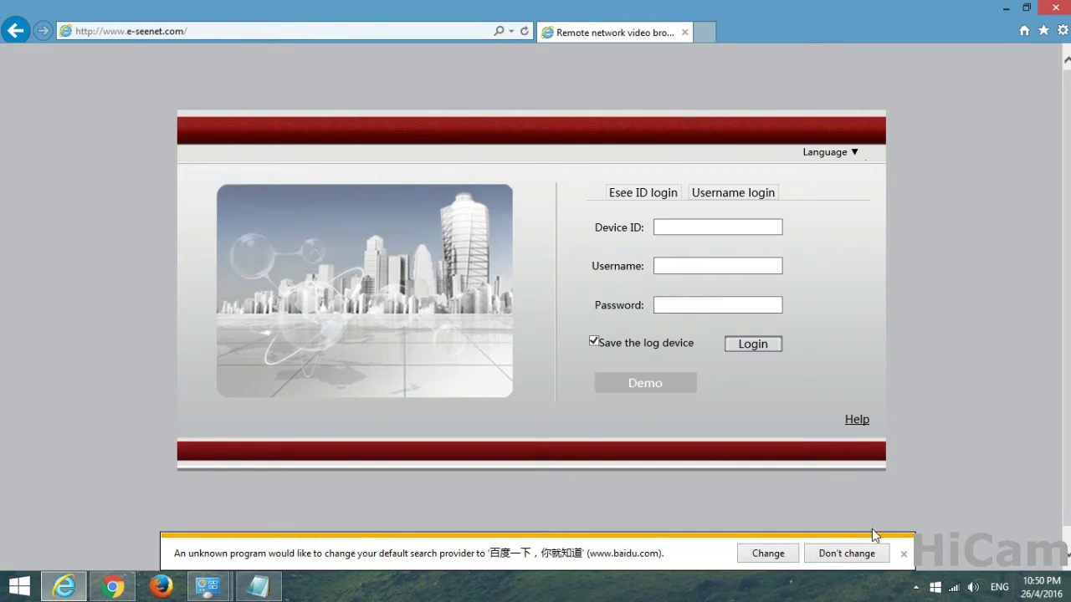
pyautogui.click(903, 554)
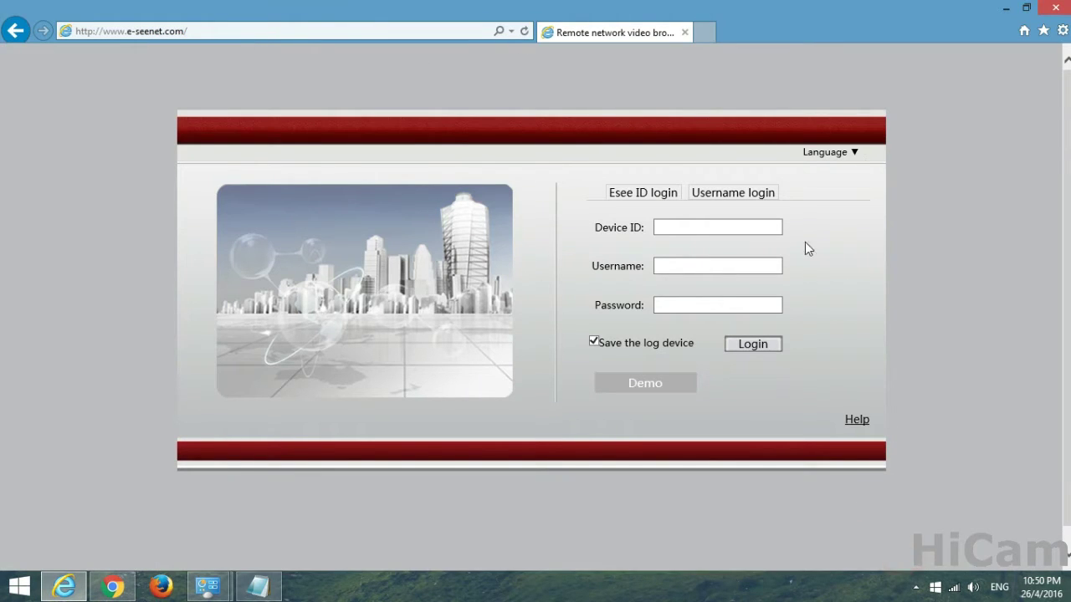
pyautogui.click(833, 151)
# - Log in with the saved Device ID, the DVR username and the account password
pyautogui.click(677, 226)
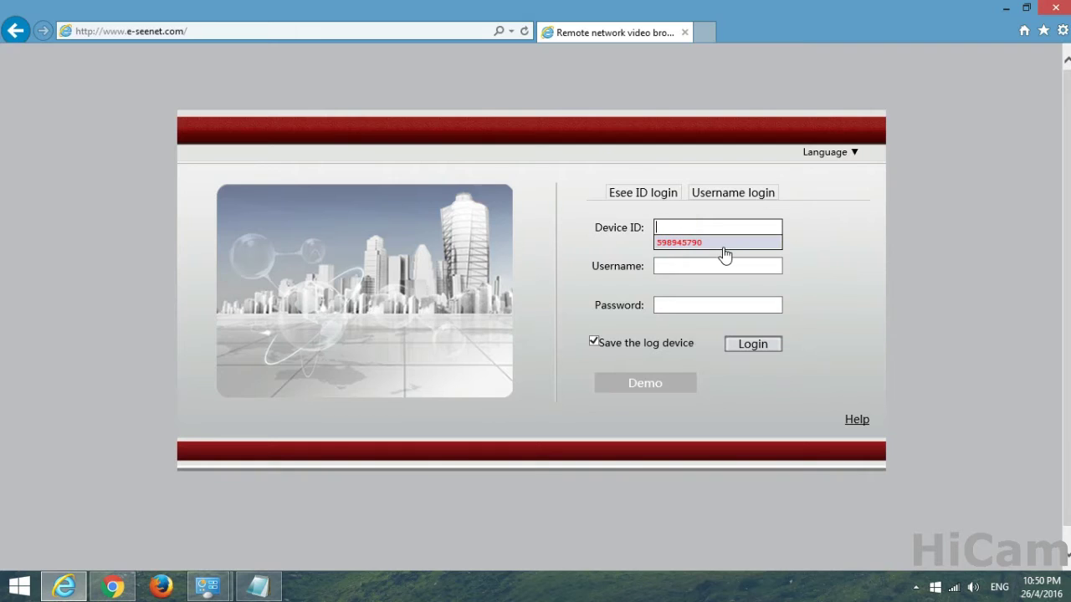
pyautogui.click(723, 229)
pyautogui.click(693, 265)
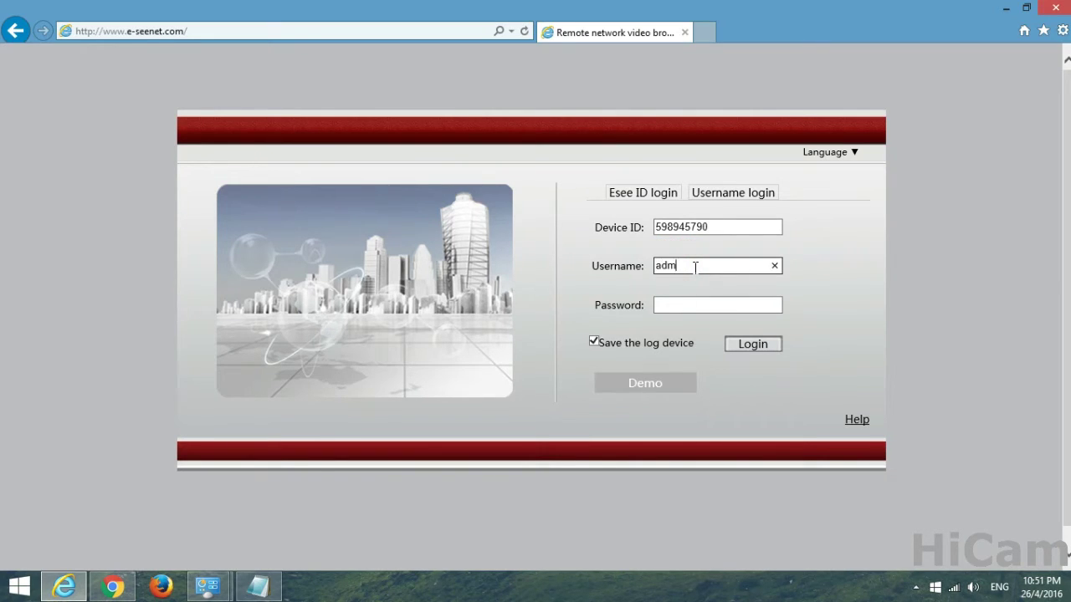
pyautogui.click(700, 305)
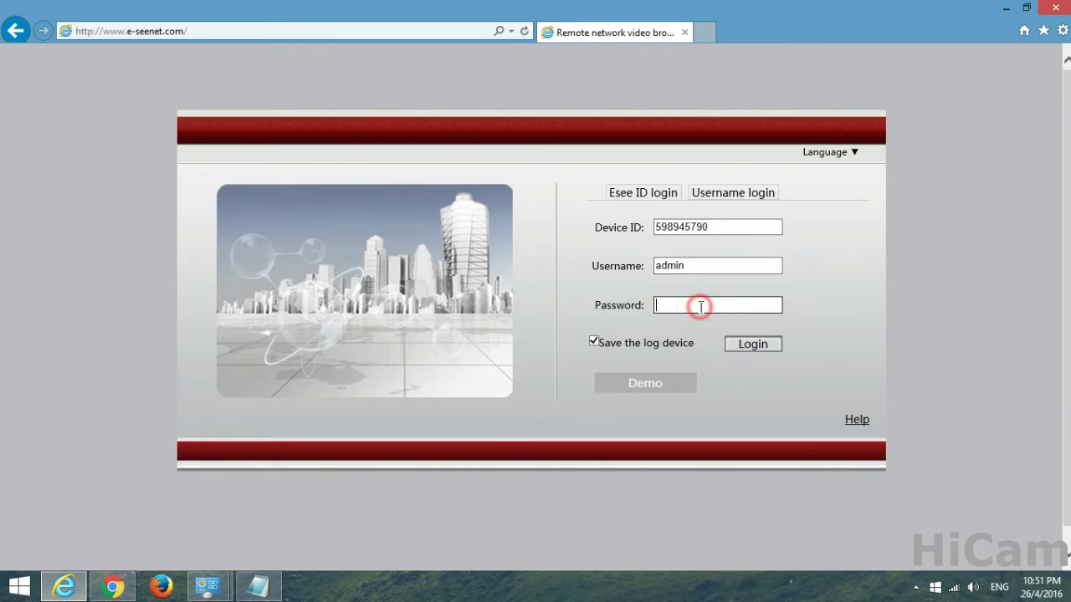
pyautogui.write('12')
pyautogui.click(741, 348)
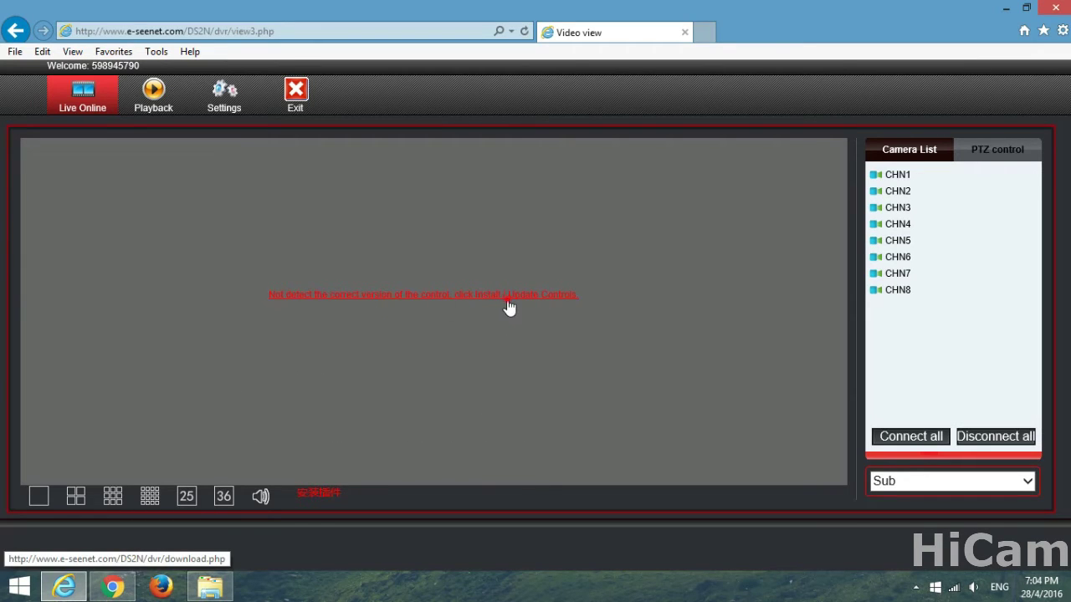
# - Download and run CtrlSetup_1.0.2.11.exe from Install / Update Controls, choosing English setup
pyautogui.click(509, 303)
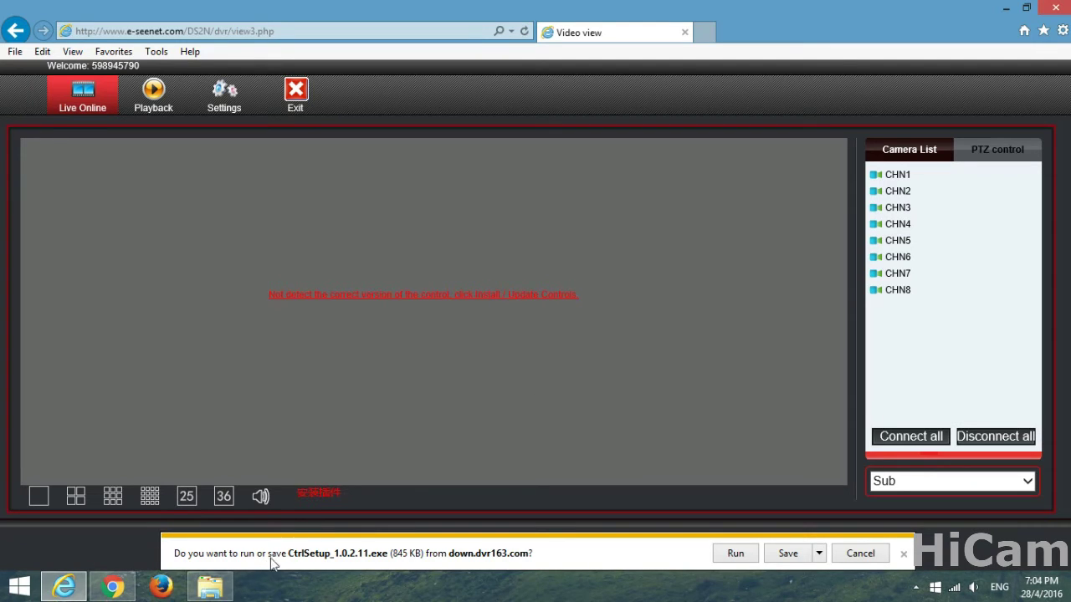
pyautogui.click(737, 553)
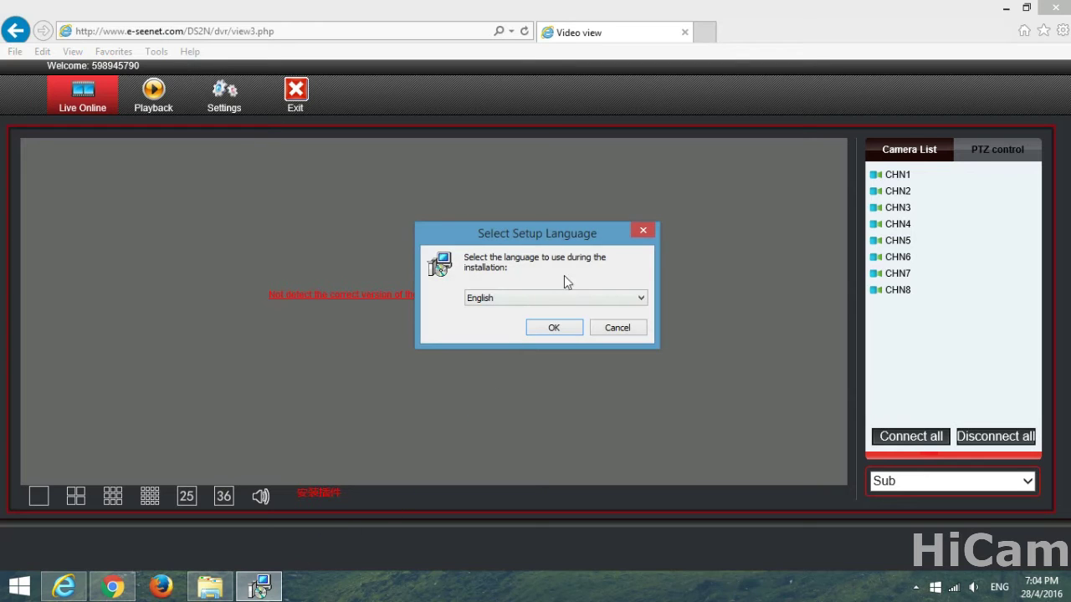
pyautogui.click(557, 328)
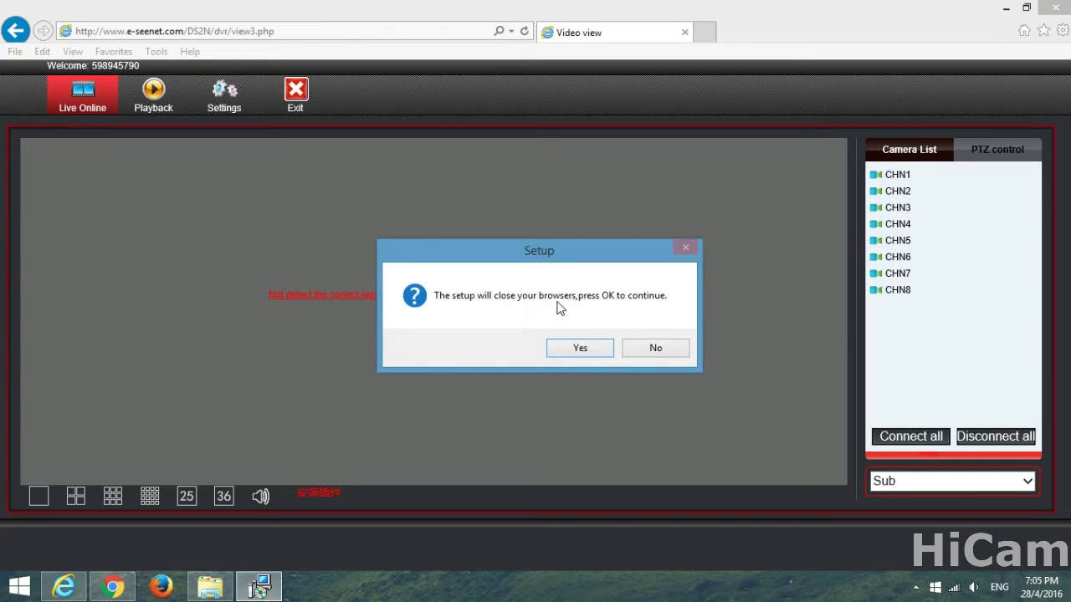
# - Install Web View Ctrl to C:\Program Files (x86)\EVA with the WVA Start Menu folder, then finish
pyautogui.click(590, 347)
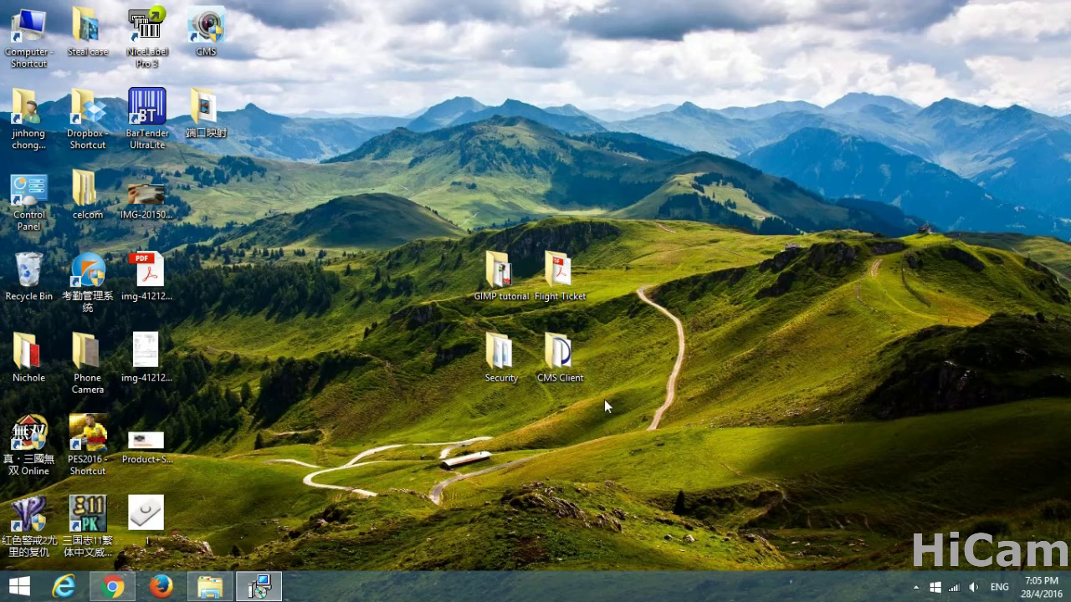
pyautogui.click(604, 401)
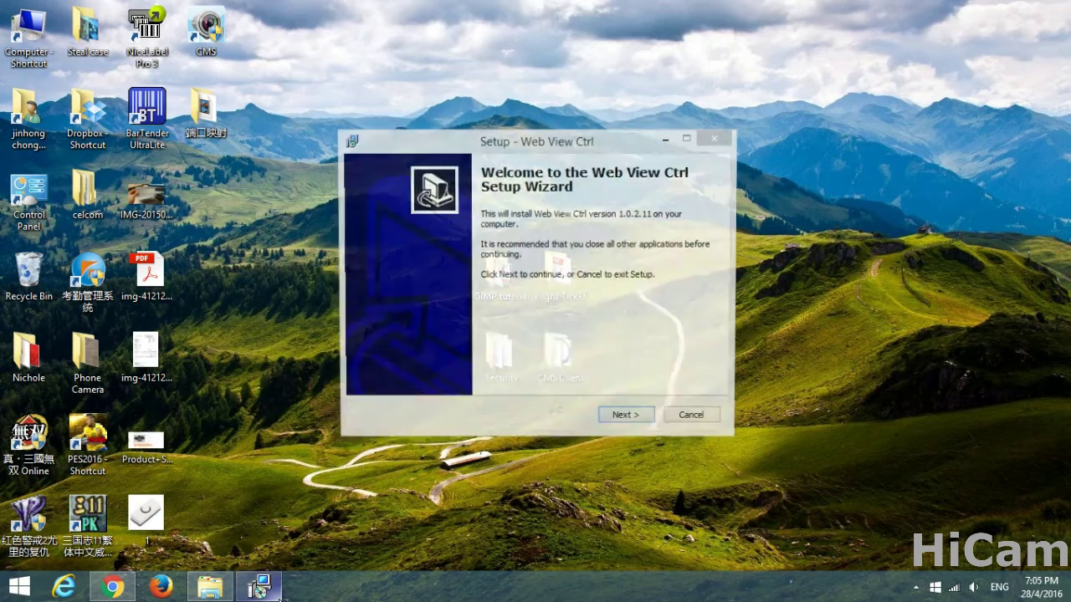
pyautogui.click(626, 418)
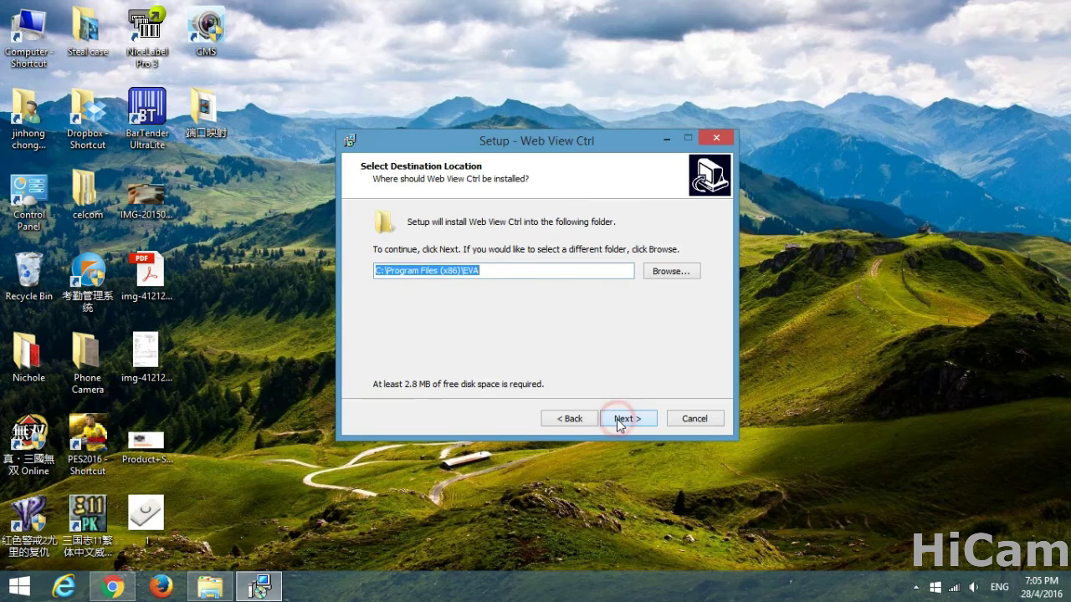
pyautogui.click(621, 421)
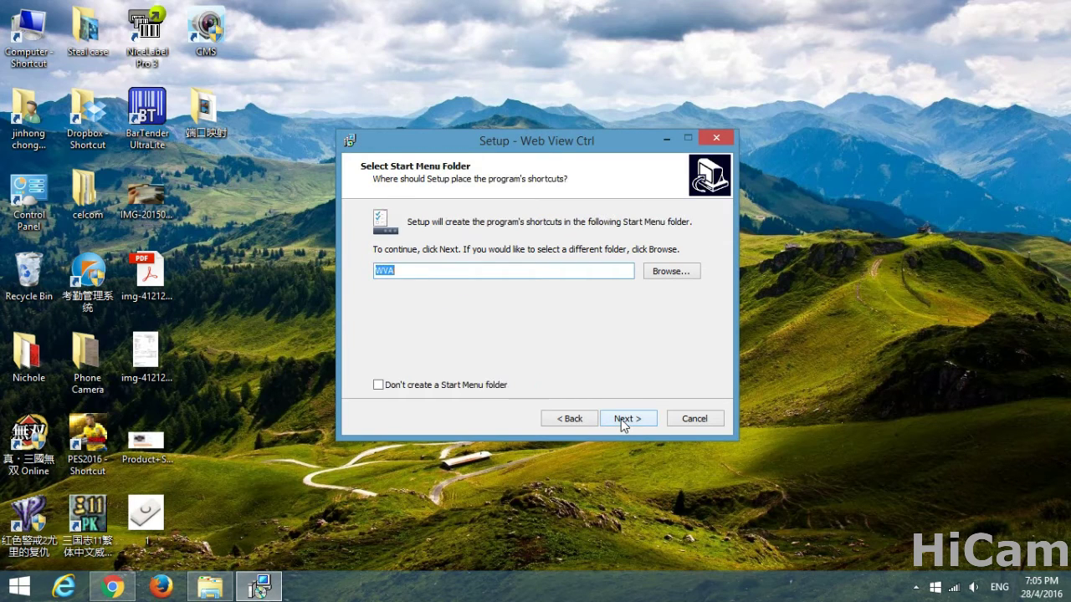
pyautogui.click(622, 422)
pyautogui.click(622, 422)
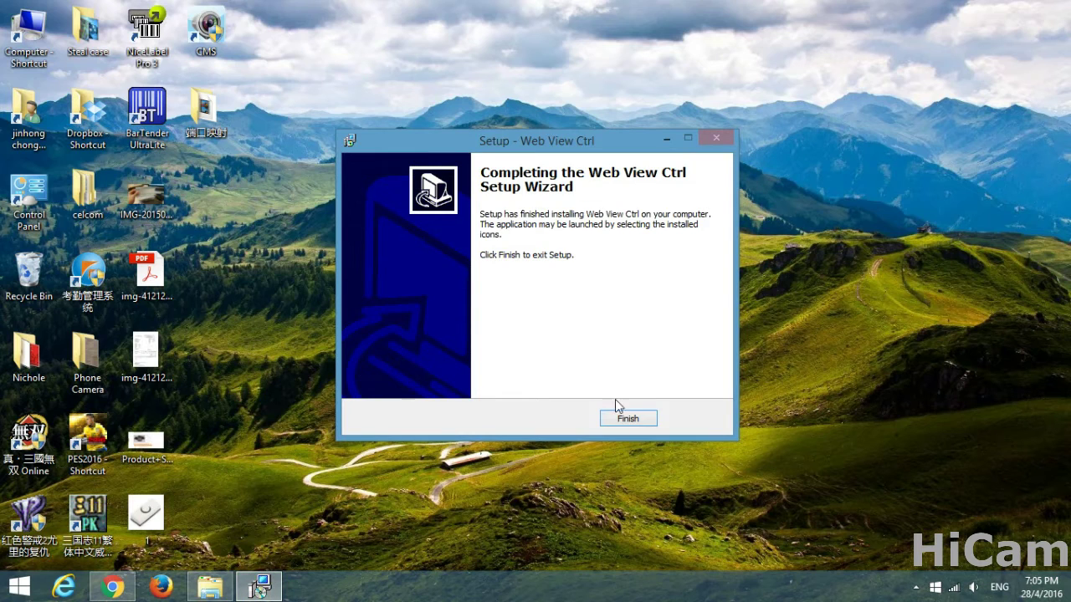
pyautogui.click(628, 418)
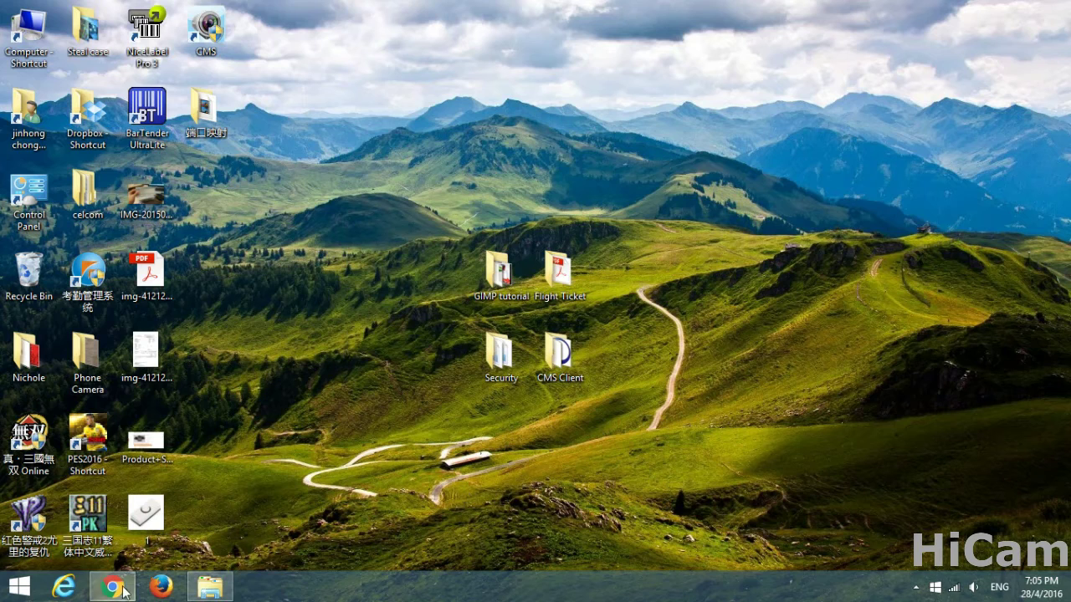
pyautogui.click(66, 588)
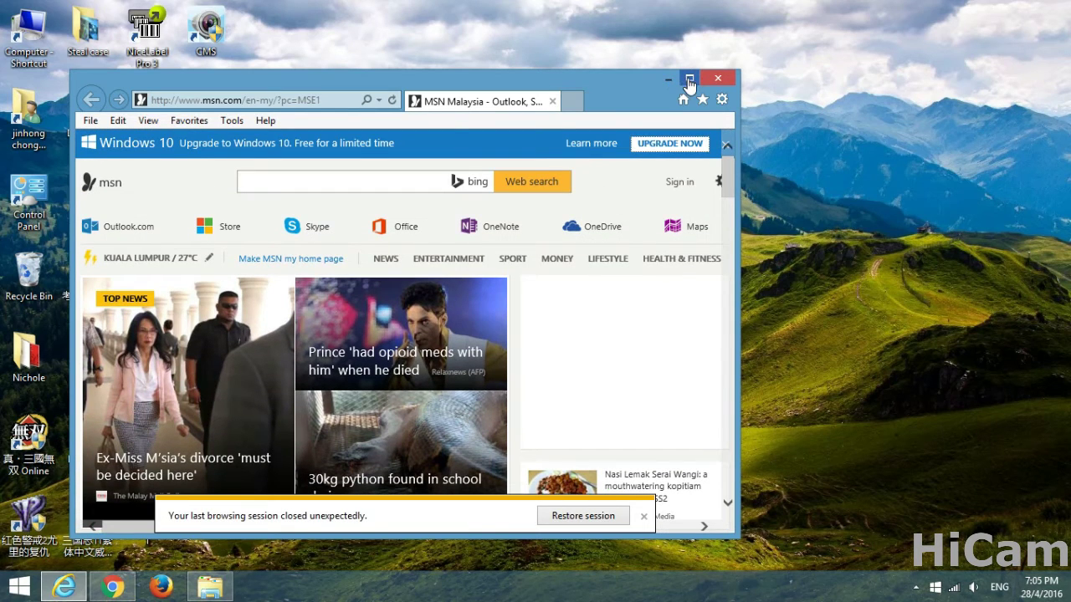
pyautogui.click(643, 517)
pyautogui.click(688, 80)
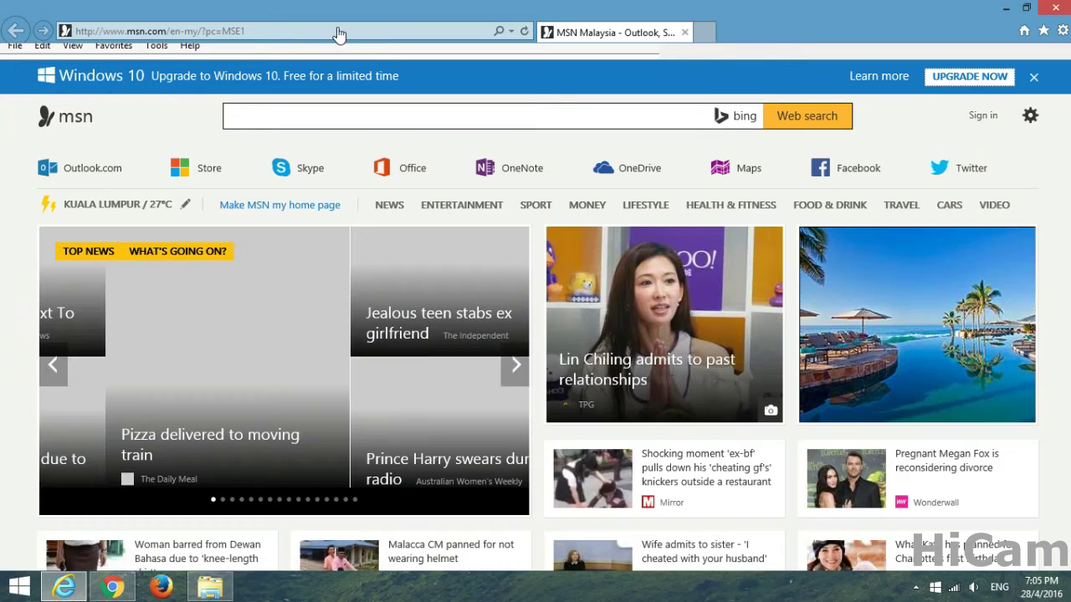
pyautogui.click(231, 31)
pyautogui.write('e-seenet.com/')
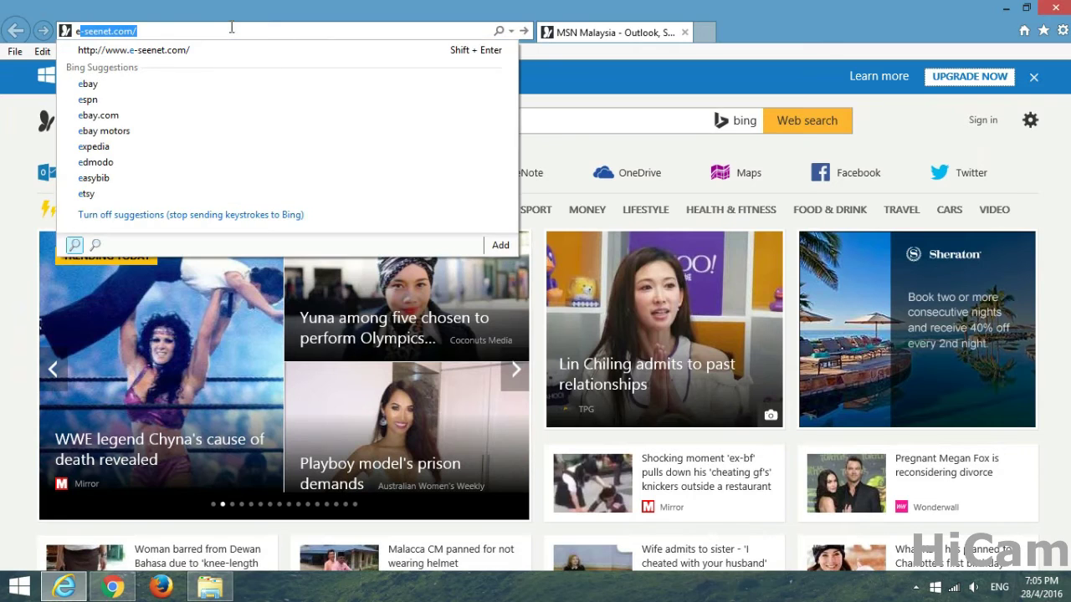
pyautogui.press('Down')
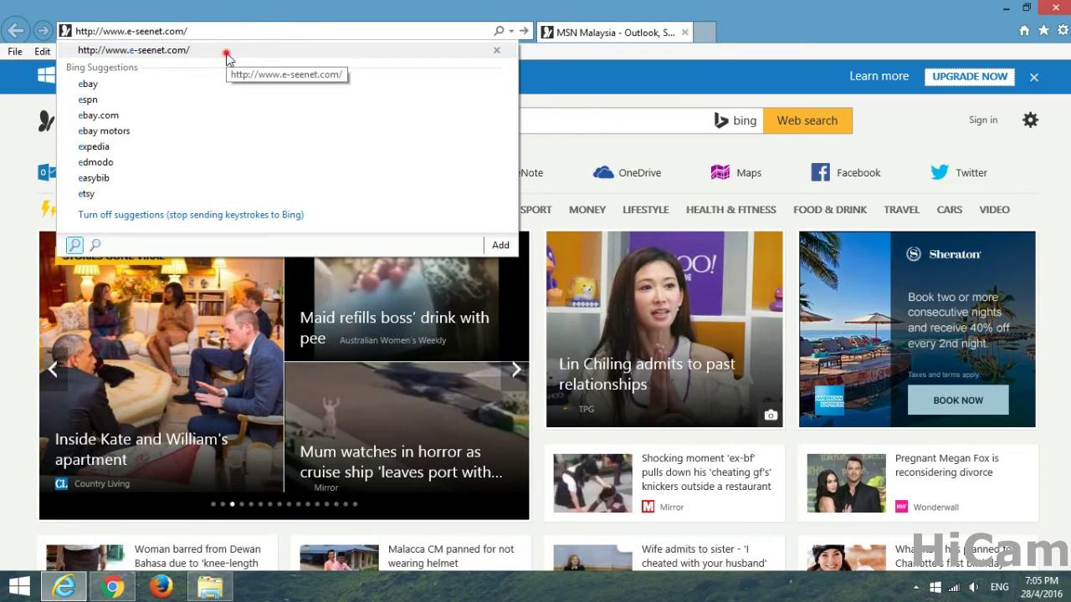
pyautogui.click(223, 49)
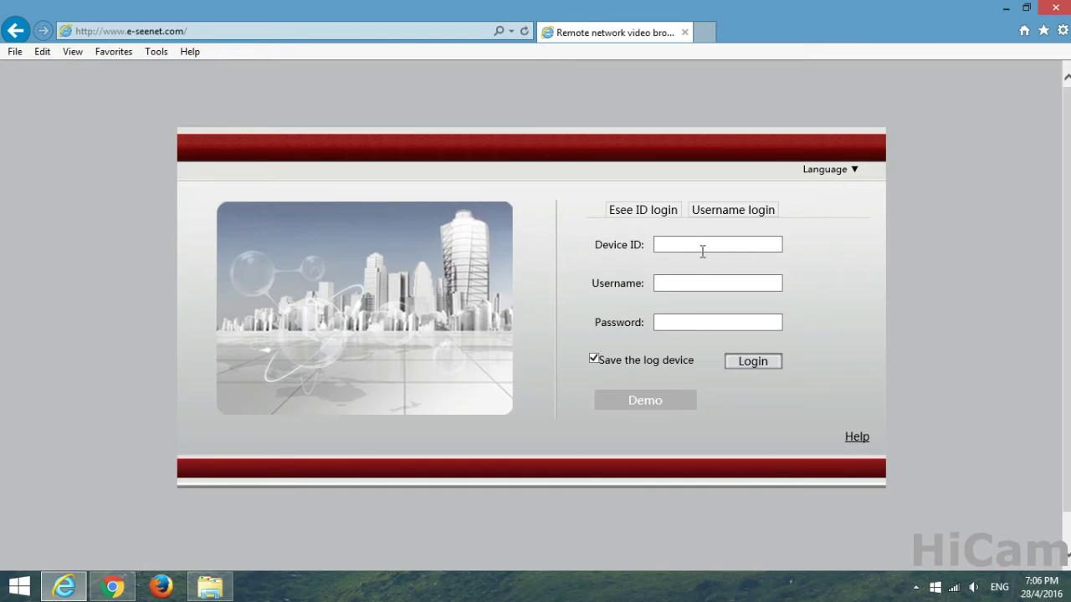
pyautogui.click(702, 251)
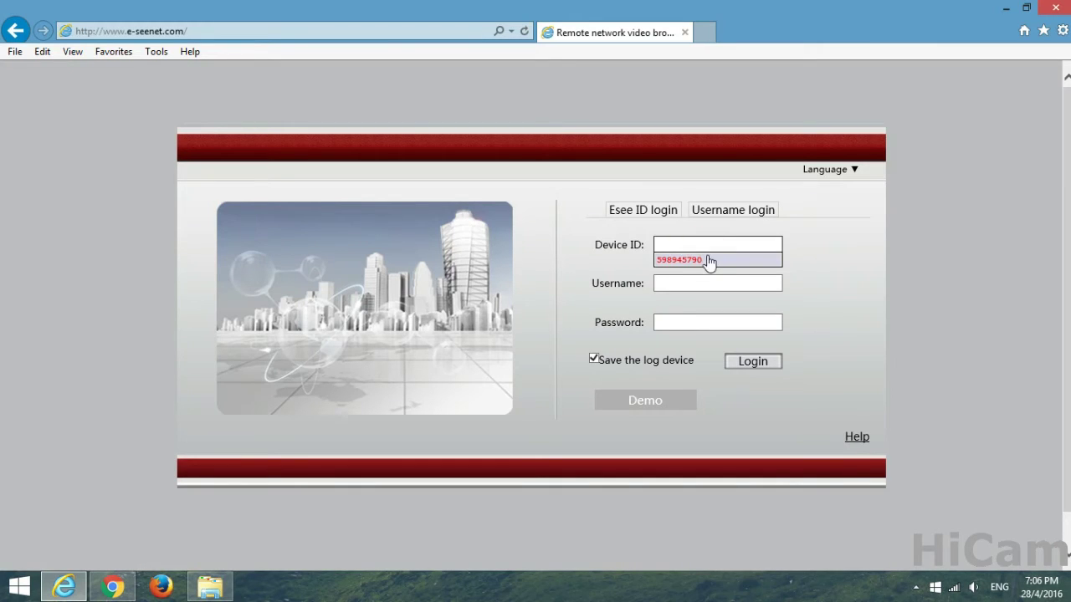
# - Log in with the saved Device ID autofill and allow the EseeViewArea ActiveX add-on
pyautogui.click(711, 261)
pyautogui.click(724, 279)
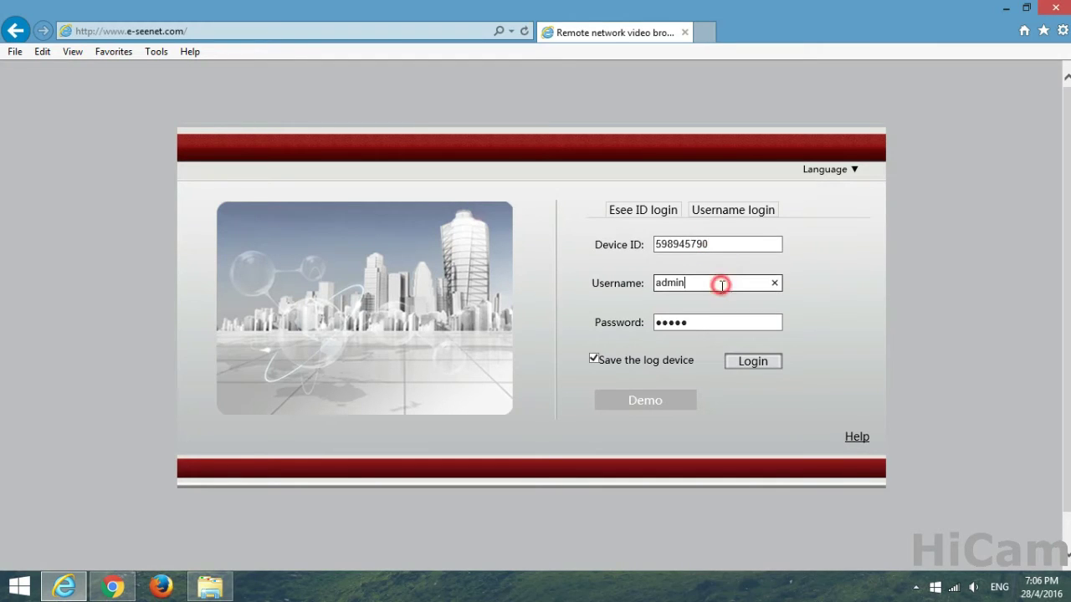
pyautogui.click(741, 325)
pyautogui.click(749, 360)
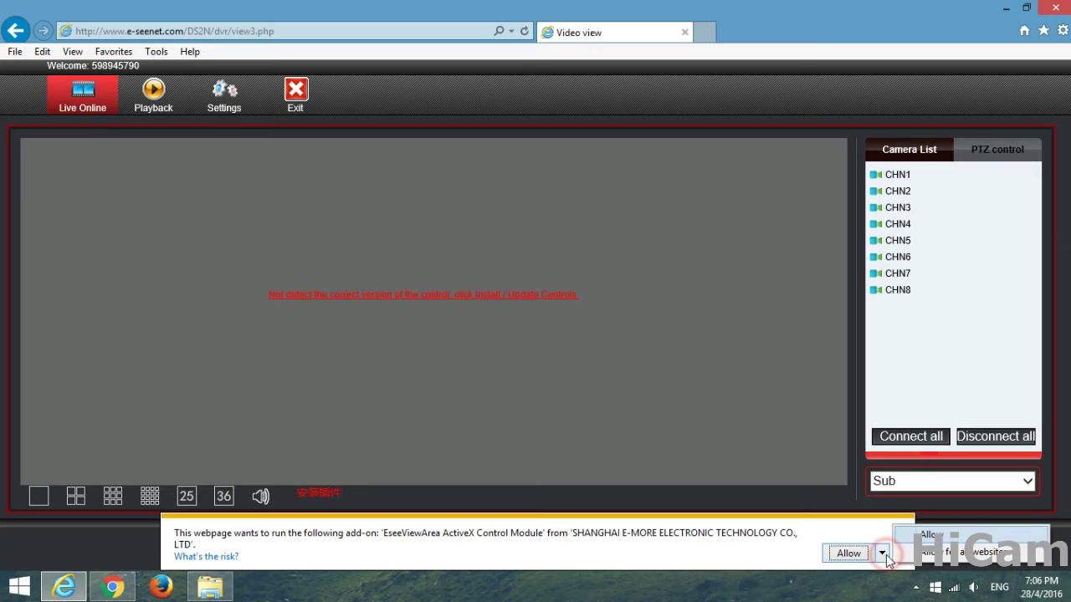
pyautogui.click(848, 559)
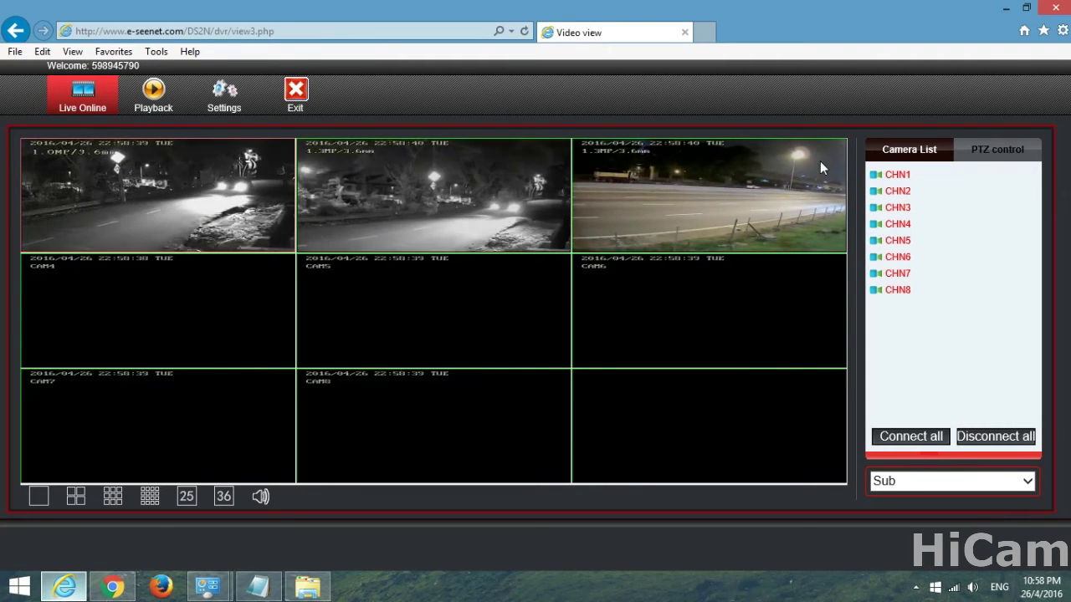
pyautogui.doubleClick(752, 211)
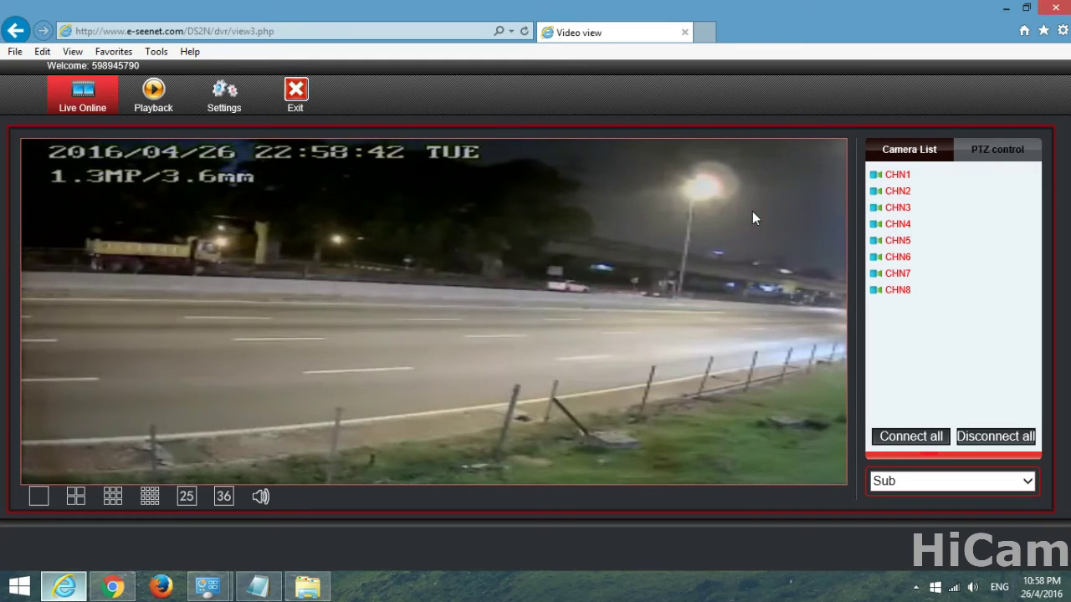
pyautogui.doubleClick(752, 210)
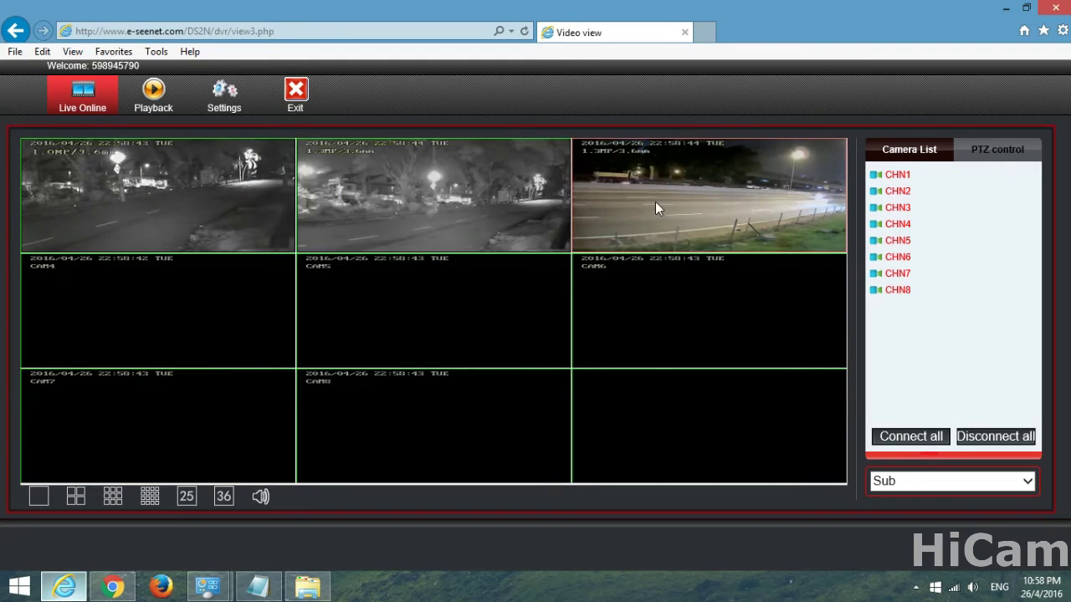
pyautogui.doubleClick(685, 211)
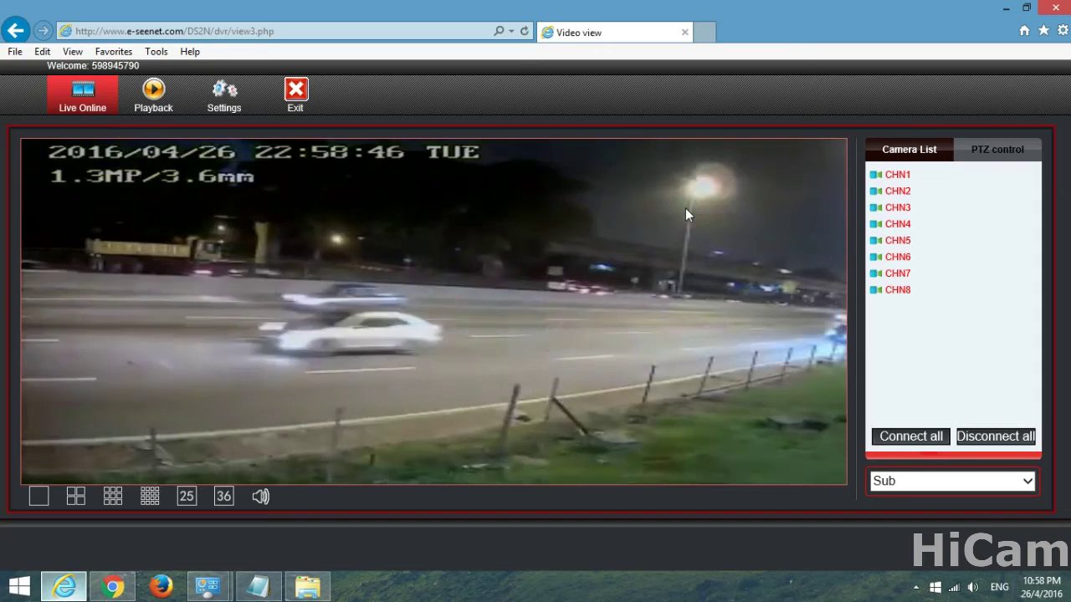
pyautogui.doubleClick(685, 212)
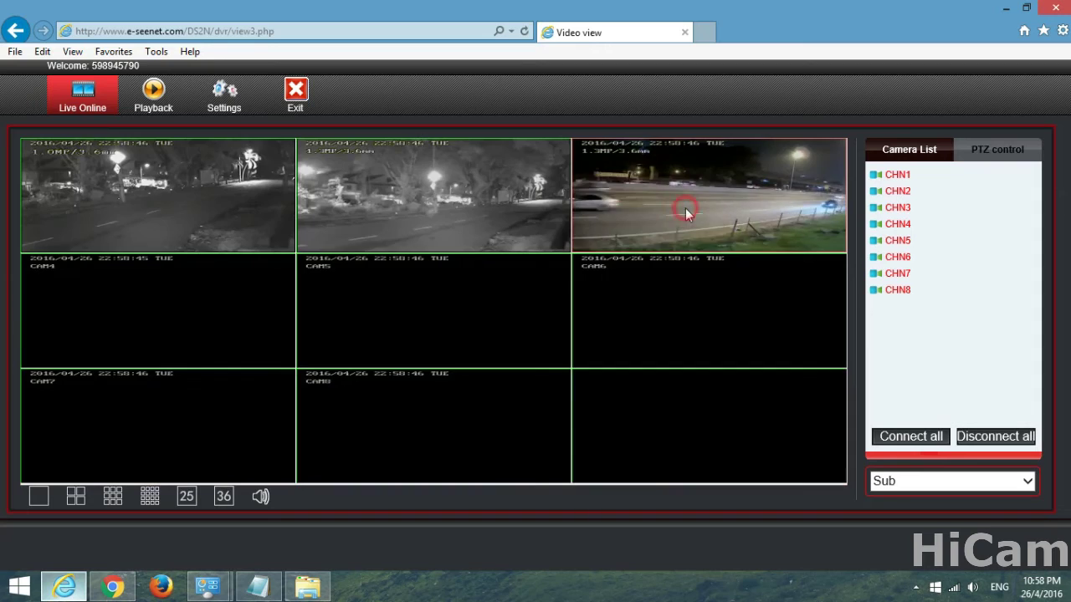
pyautogui.click(981, 437)
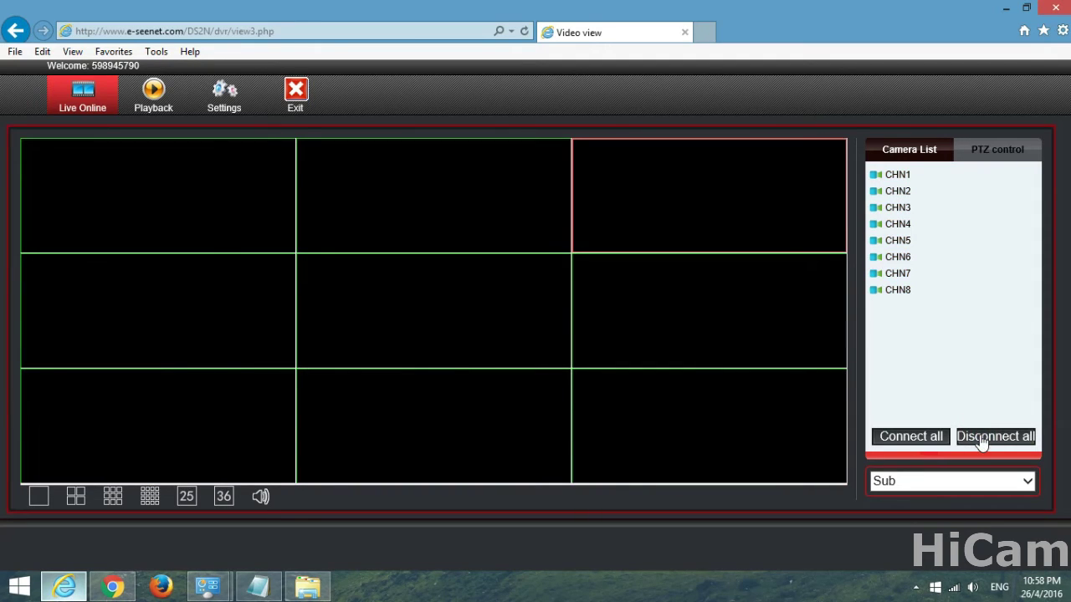
pyautogui.click(935, 441)
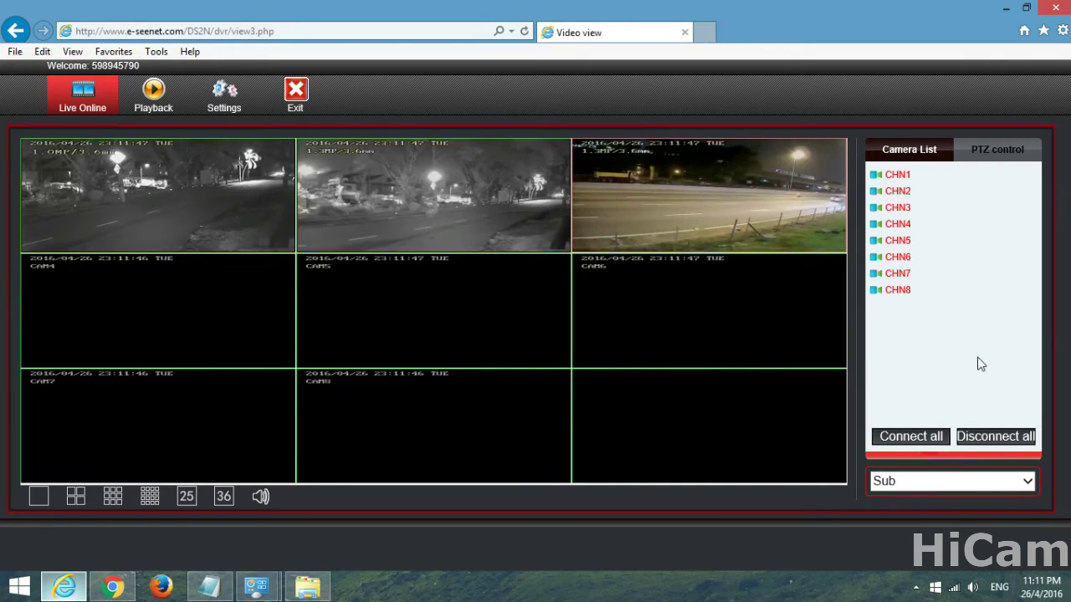
pyautogui.click(1028, 482)
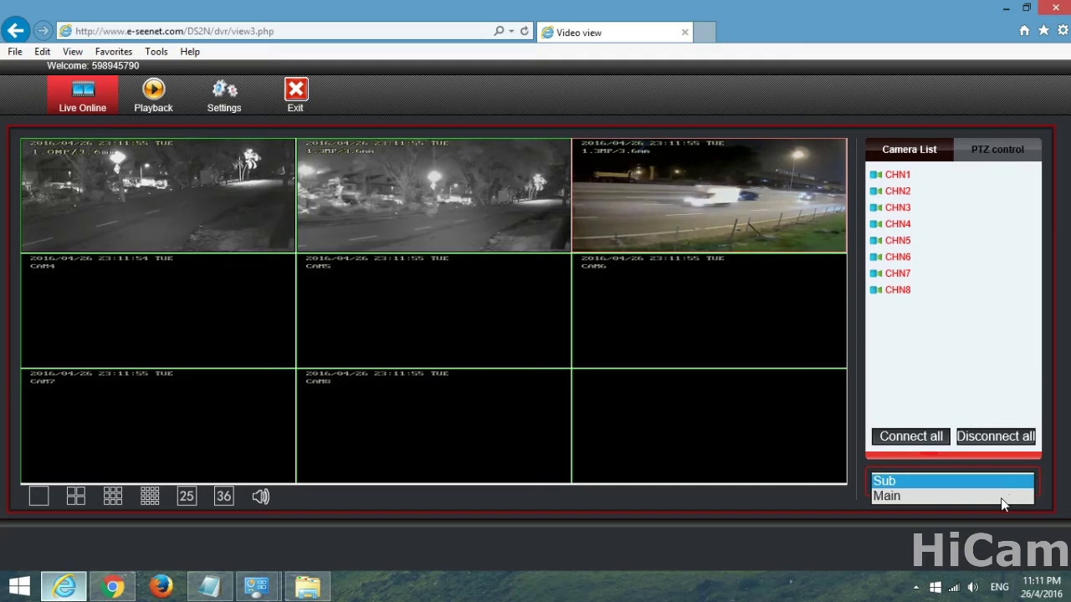
pyautogui.click(1002, 498)
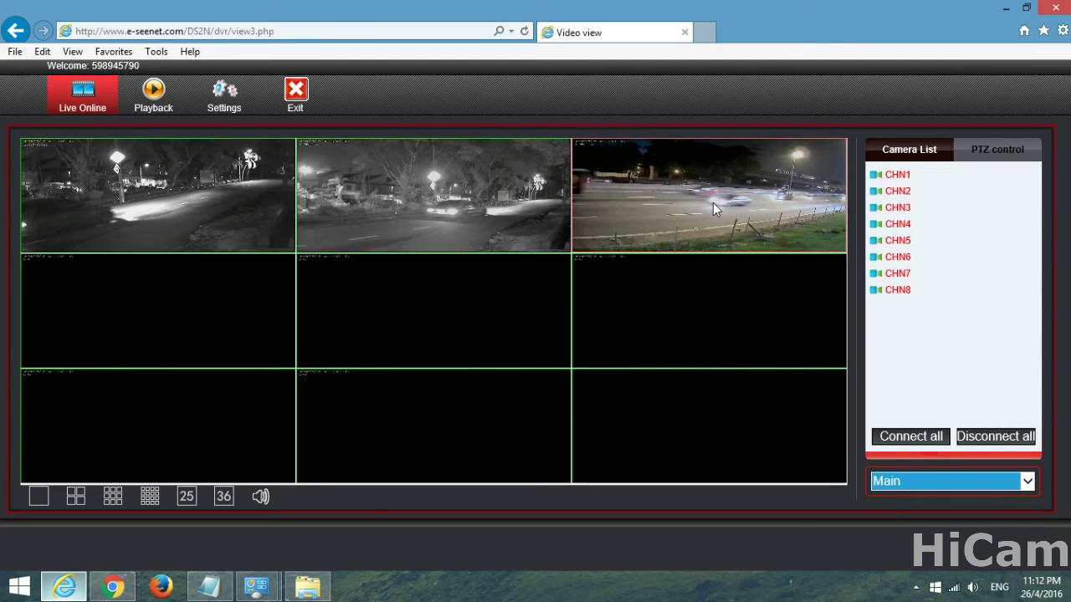
pyautogui.click(1025, 482)
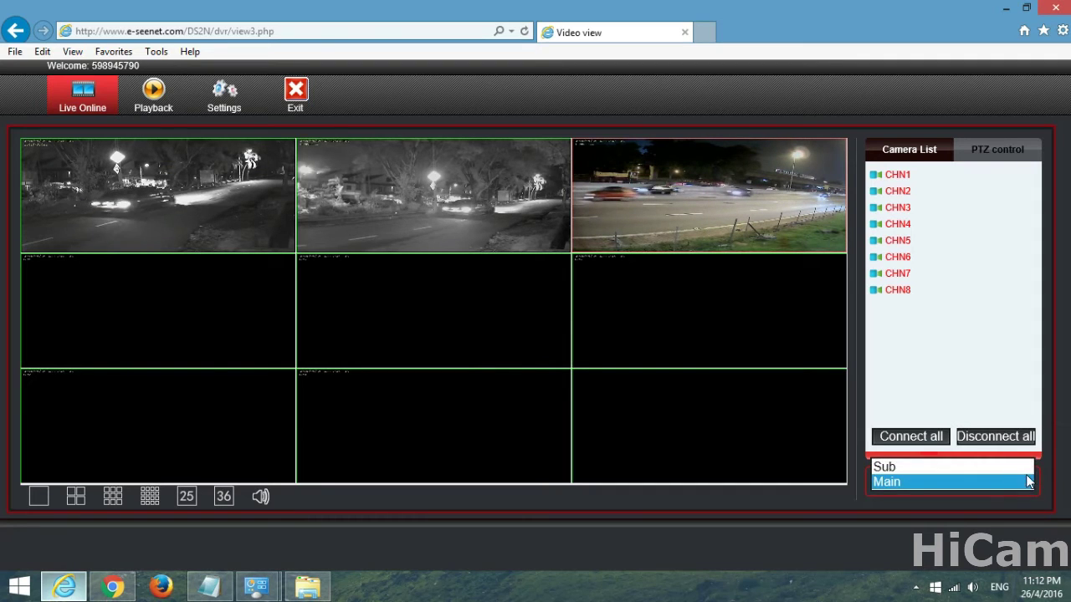
pyautogui.click(1019, 467)
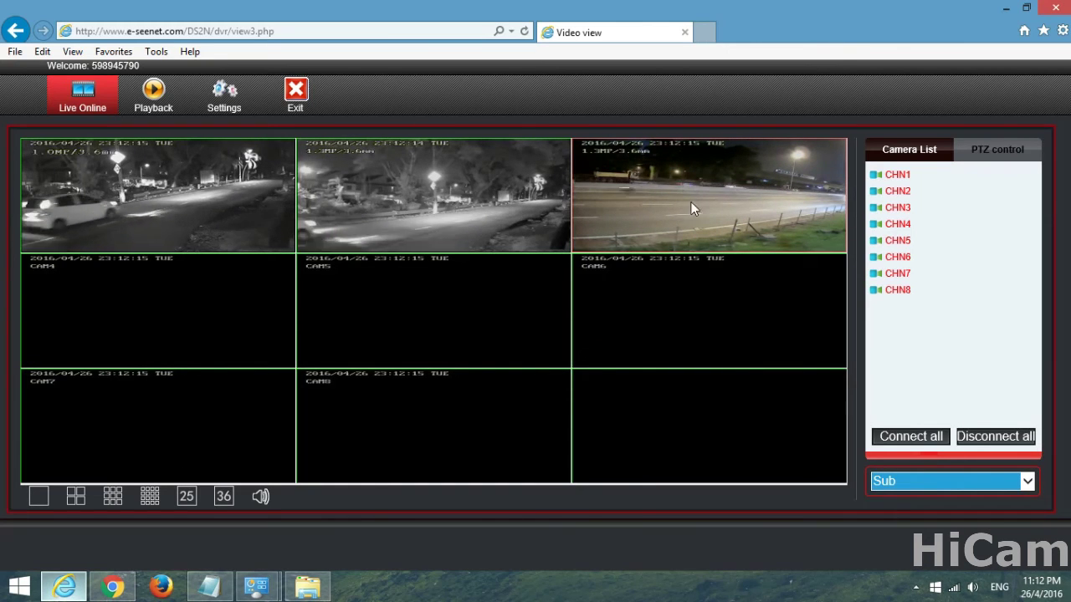
pyautogui.click(79, 500)
pyautogui.click(109, 500)
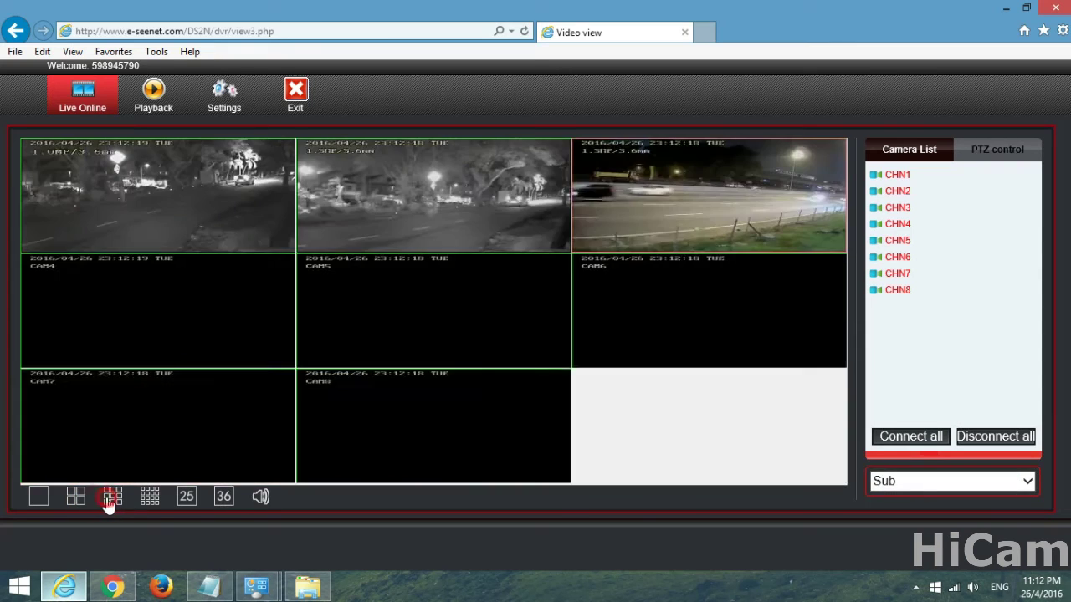
pyautogui.click(150, 496)
pyautogui.click(186, 496)
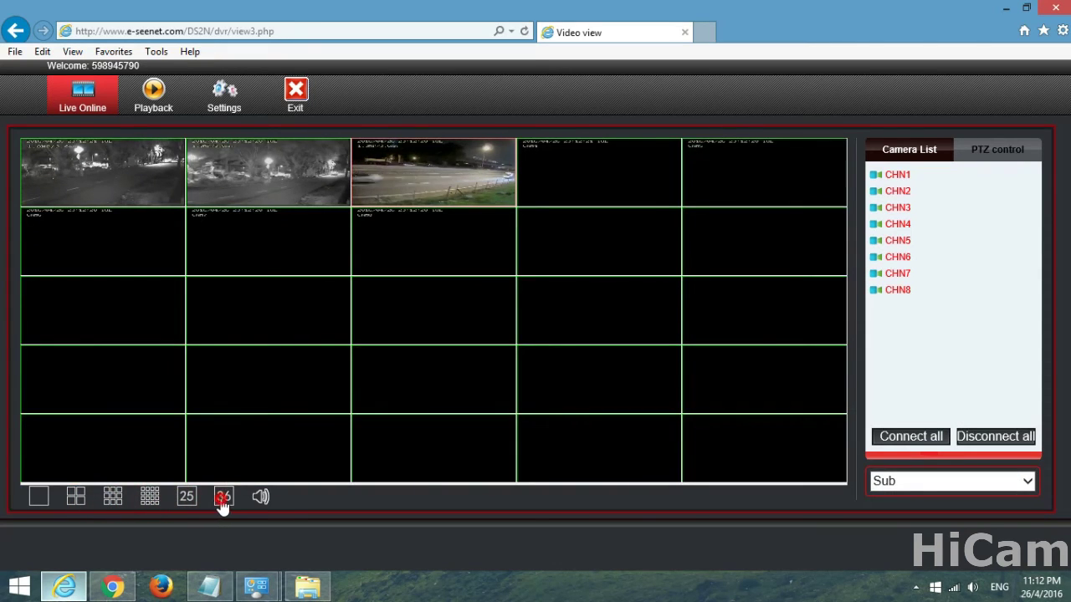
pyautogui.click(223, 499)
pyautogui.click(113, 500)
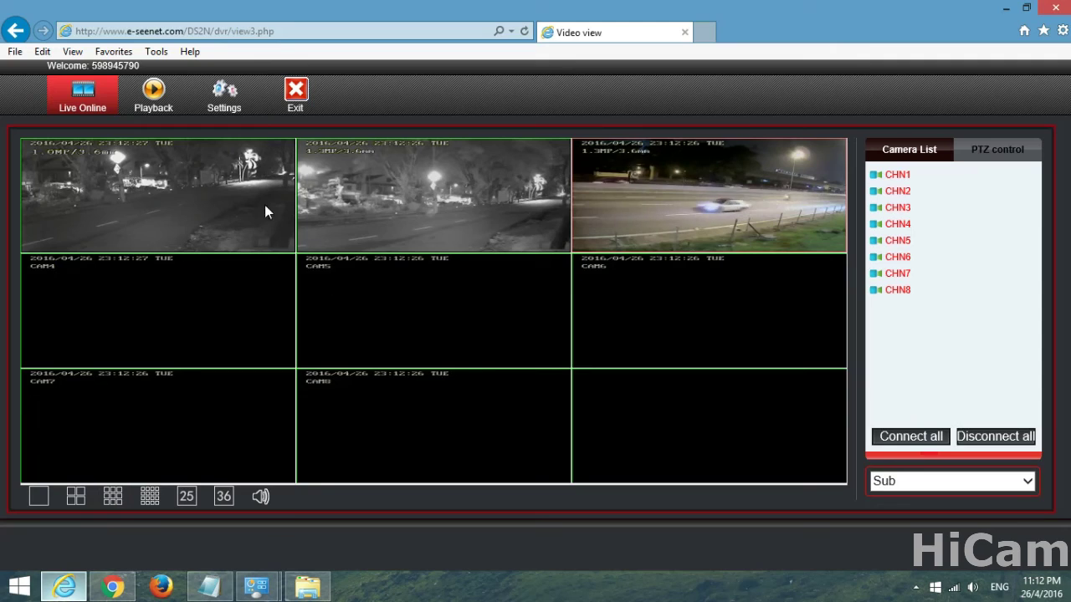
# - Open Remote Playback, uncheck channels 4–8 to search only channels 1–3, and show the date calendar
pyautogui.click(174, 100)
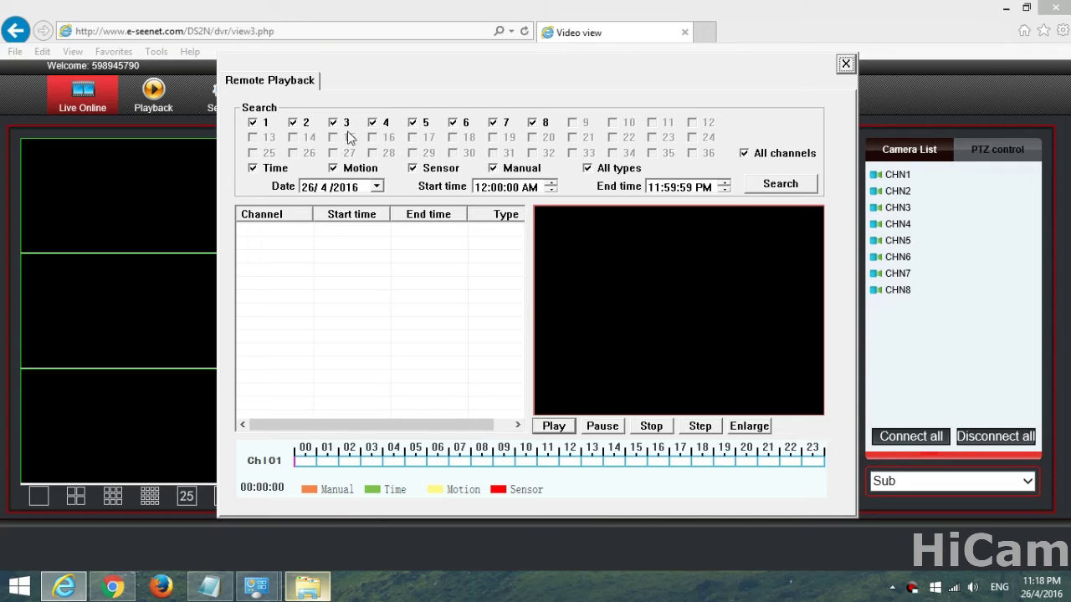
pyautogui.click(372, 123)
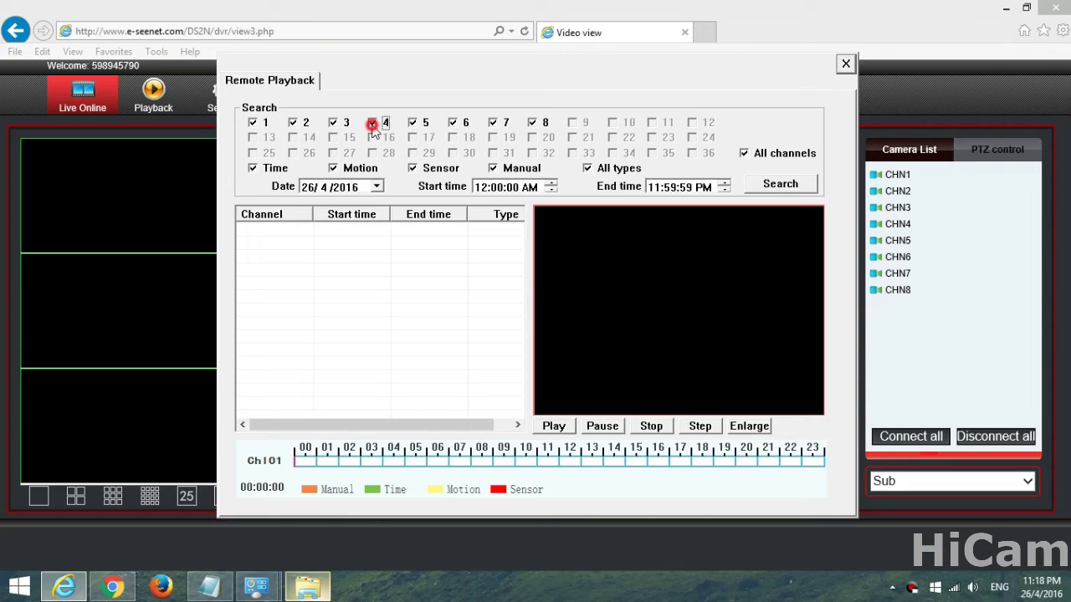
pyautogui.click(412, 123)
pyautogui.click(452, 123)
pyautogui.click(493, 123)
pyautogui.click(532, 123)
pyautogui.click(377, 187)
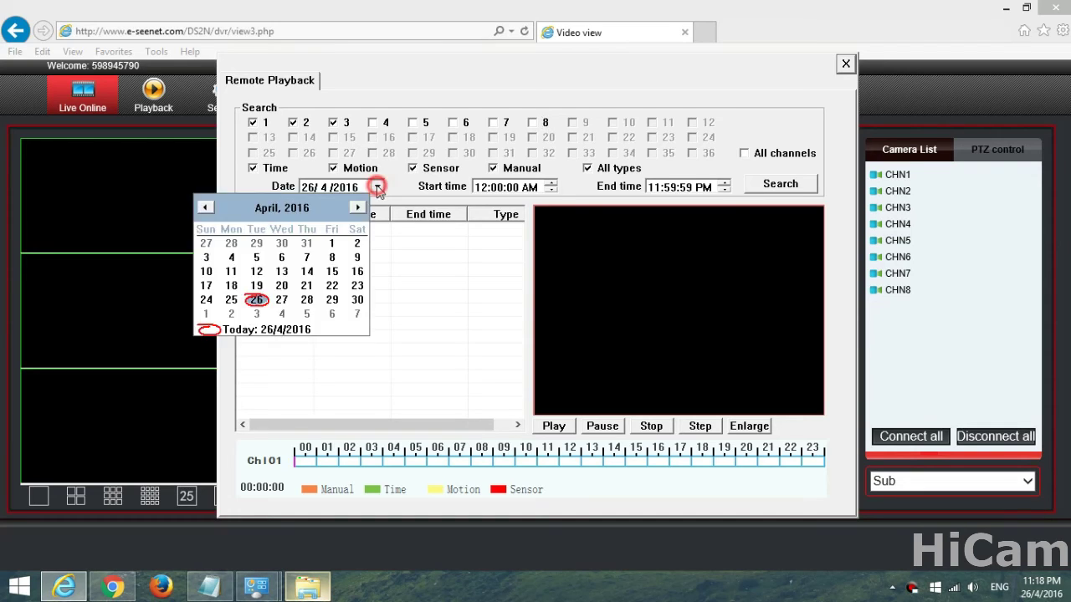
# - Set the search date to 25/4/2016 with a 2:00:00 PM start time
pyautogui.click(234, 301)
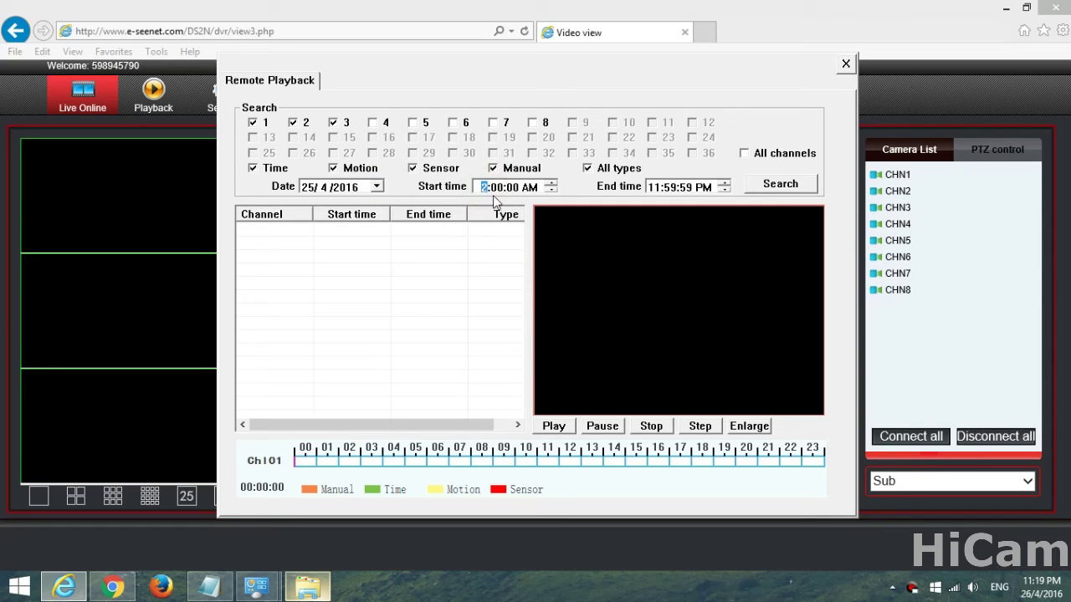
pyautogui.write('2')
pyautogui.click(529, 187)
# - Set the end time to 6:00:00 PM and search for recordings
pyautogui.click(657, 189)
pyautogui.write('6')
pyautogui.click(669, 189)
pyautogui.write('00')
pyautogui.click(684, 189)
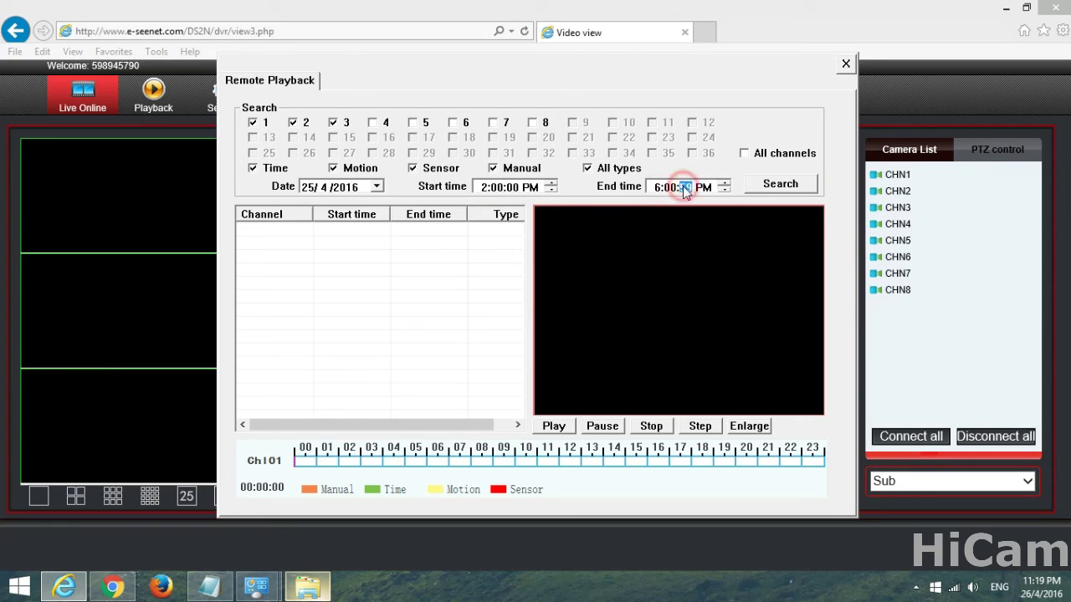
pyautogui.write('00')
pyautogui.click(701, 189)
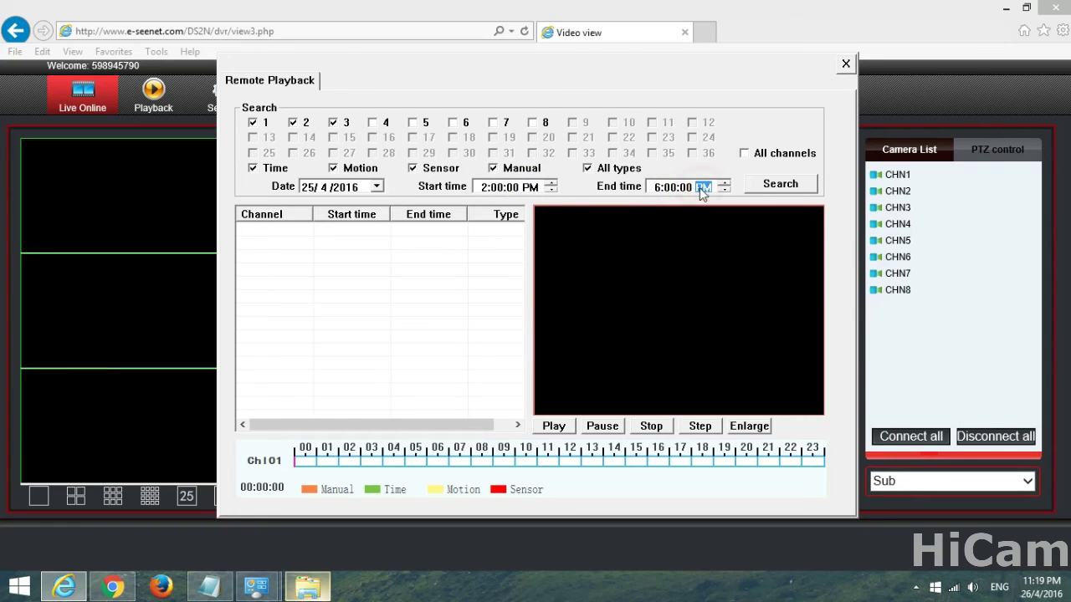
pyautogui.click(787, 191)
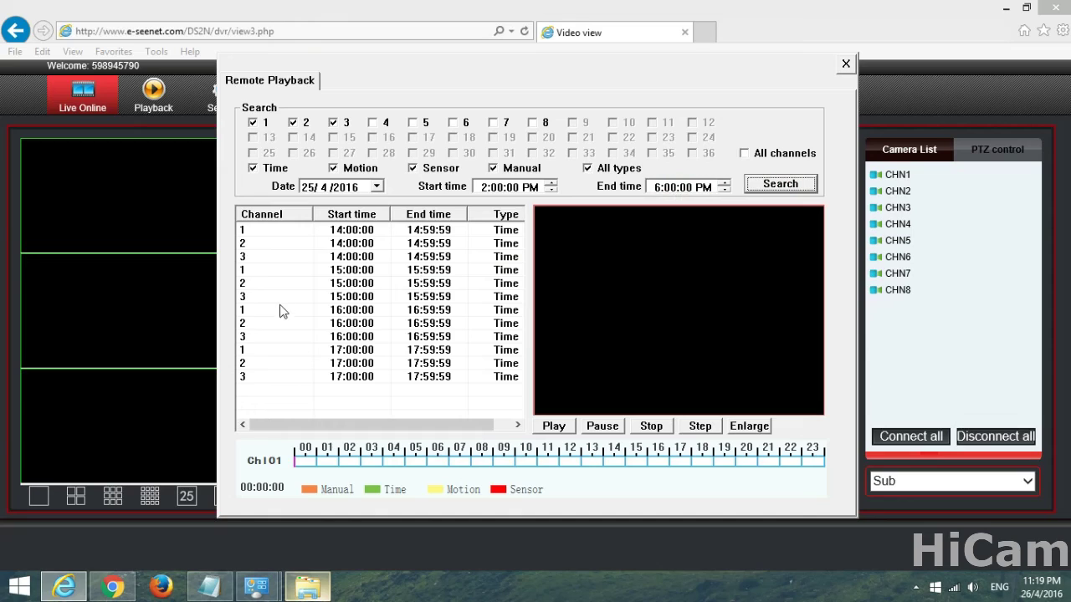
# - Play channel 3's 15:00:00 recording from the search results
pyautogui.click(262, 212)
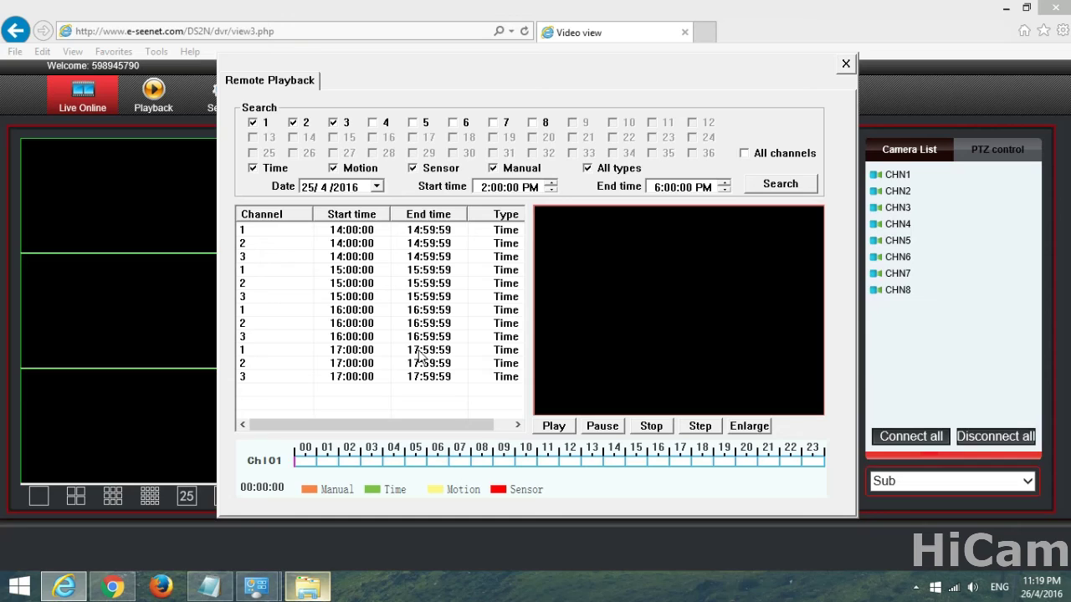
pyautogui.click(352, 298)
pyautogui.doubleClick(351, 298)
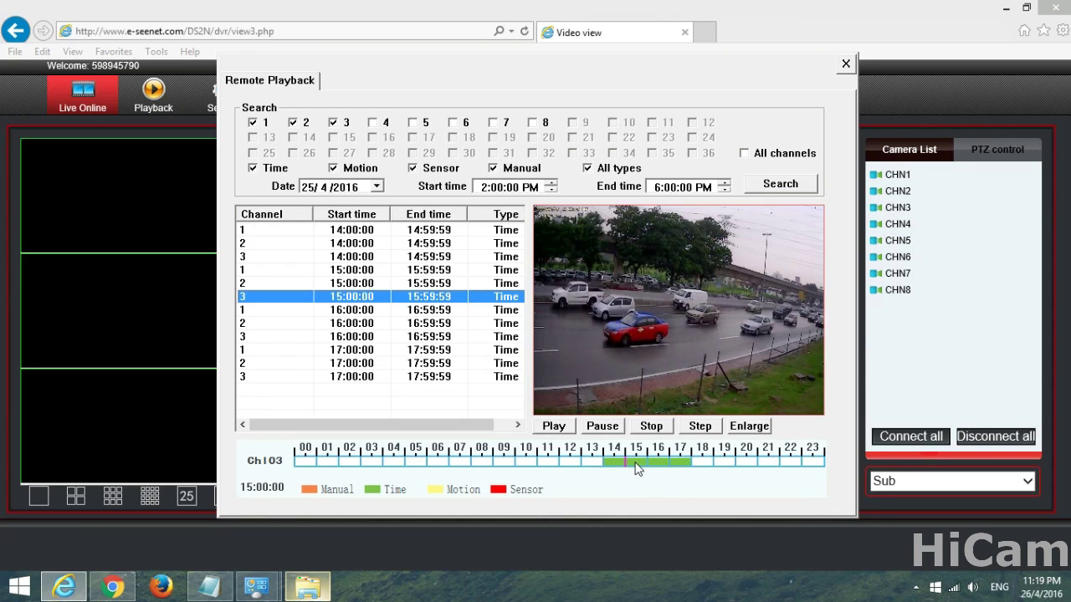
# - Seek the Ch03 timeline to about 16:09, pause and resume, jump to 16:39, then close playback
pyautogui.click(636, 464)
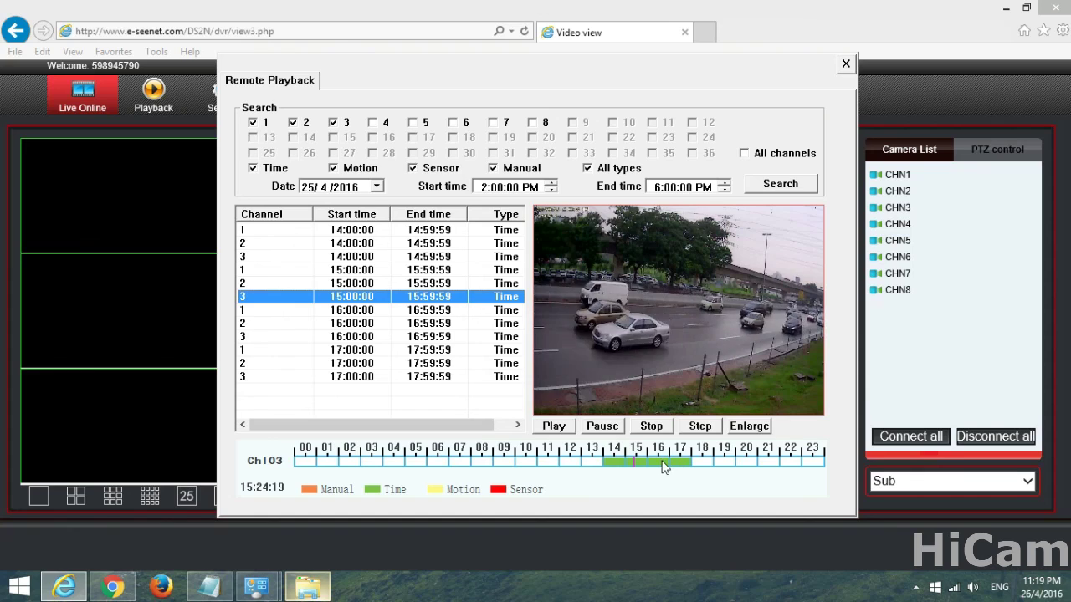
pyautogui.click(654, 464)
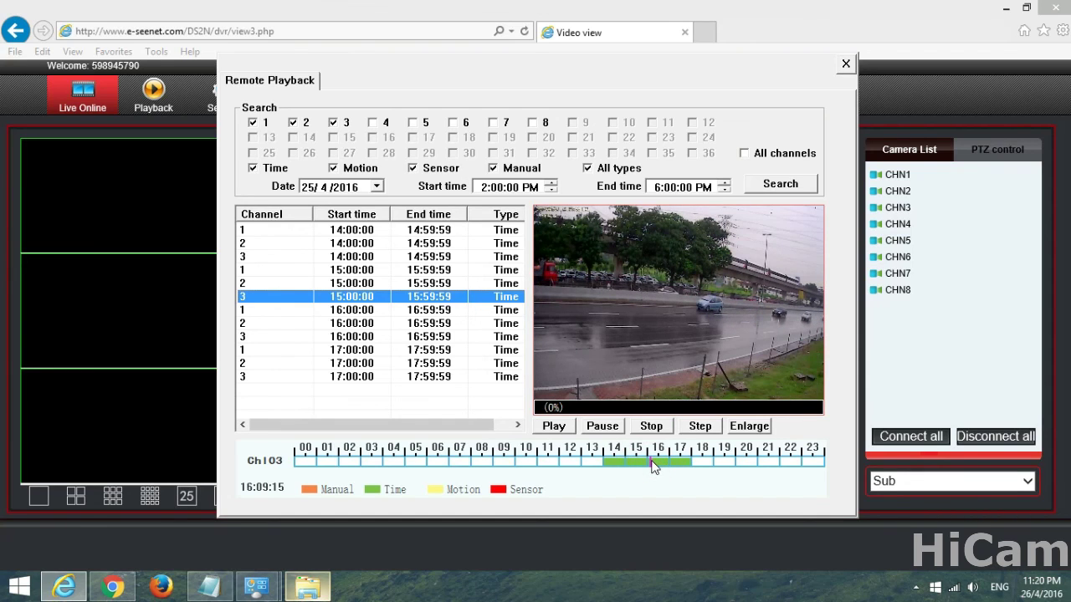
pyautogui.click(602, 427)
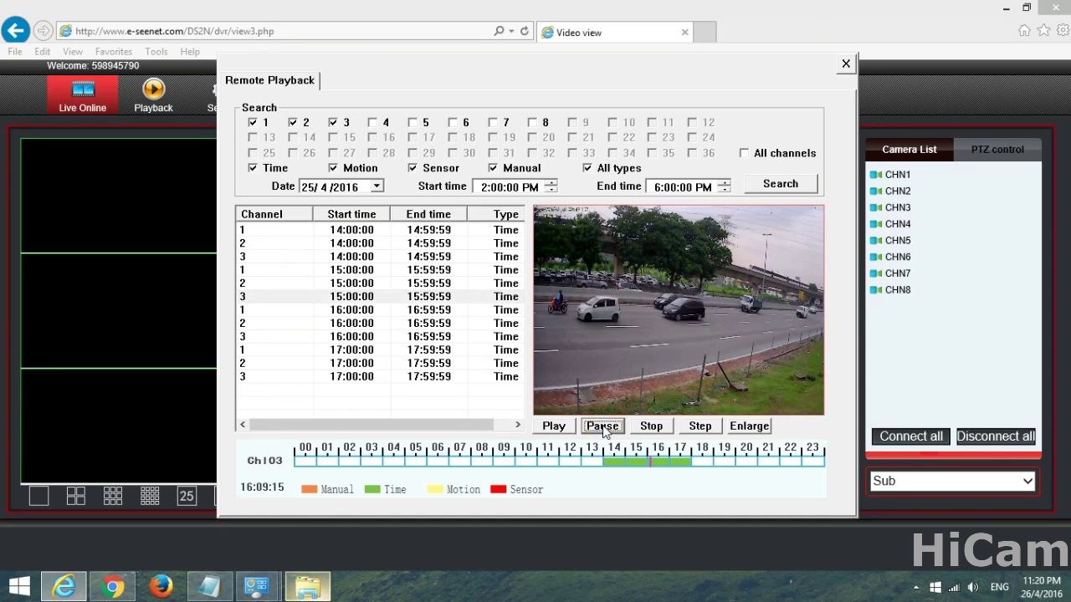
pyautogui.click(555, 427)
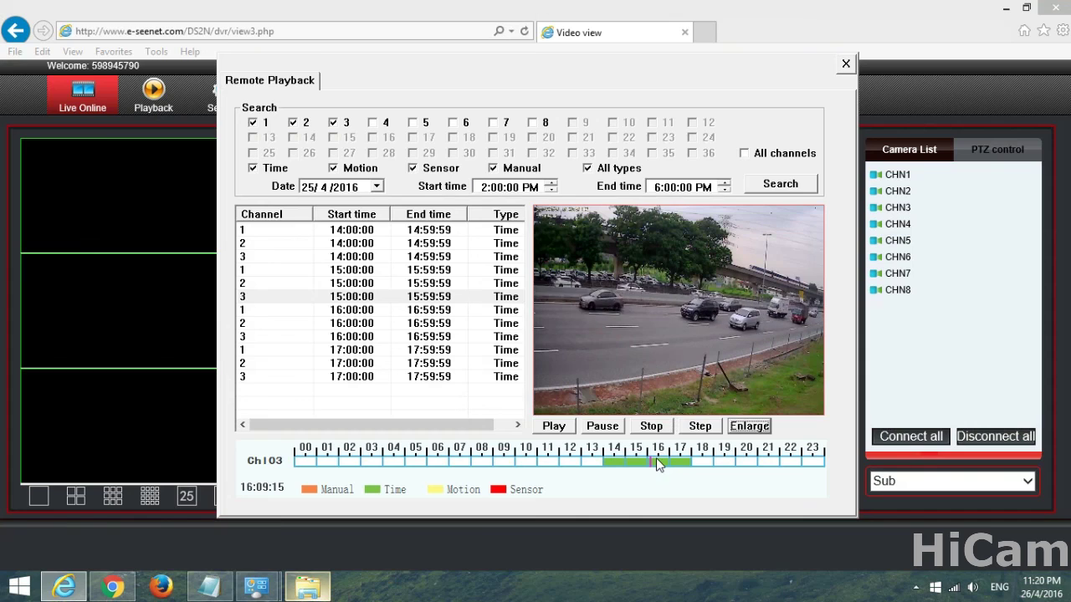
pyautogui.click(663, 458)
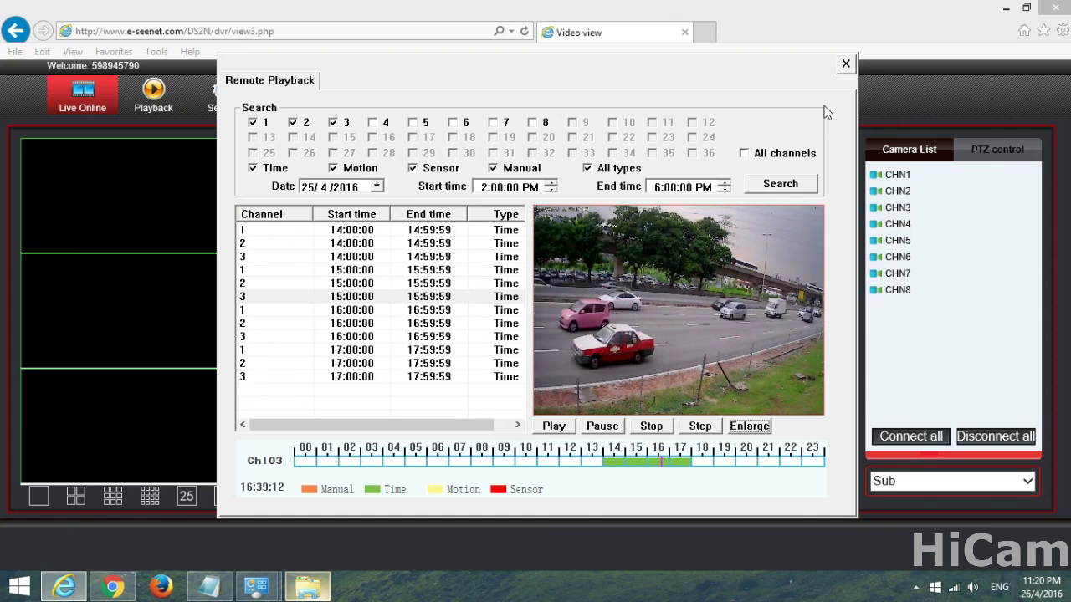
pyautogui.click(846, 67)
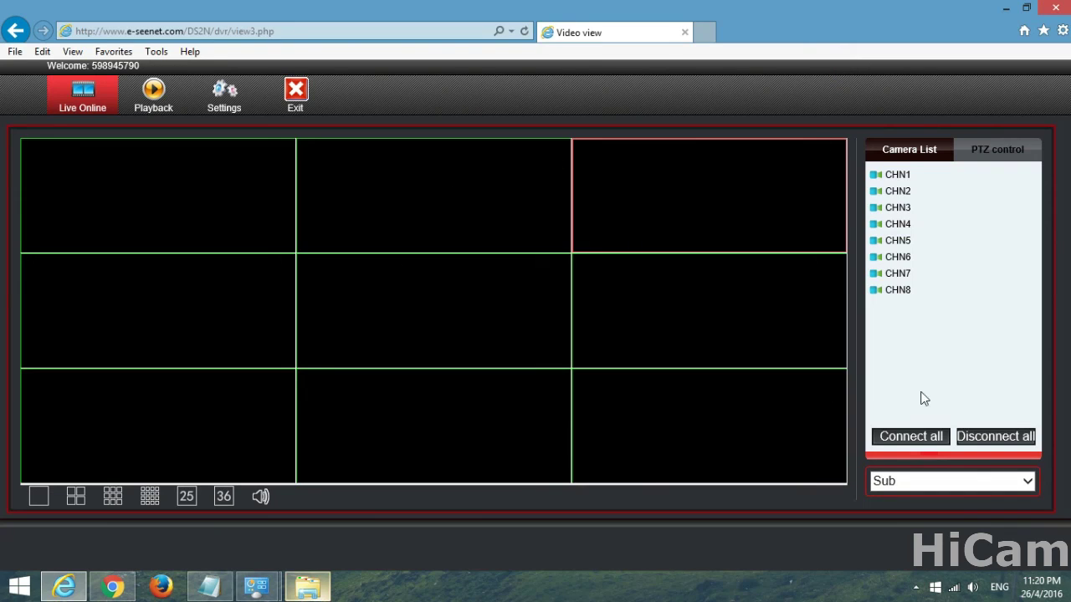